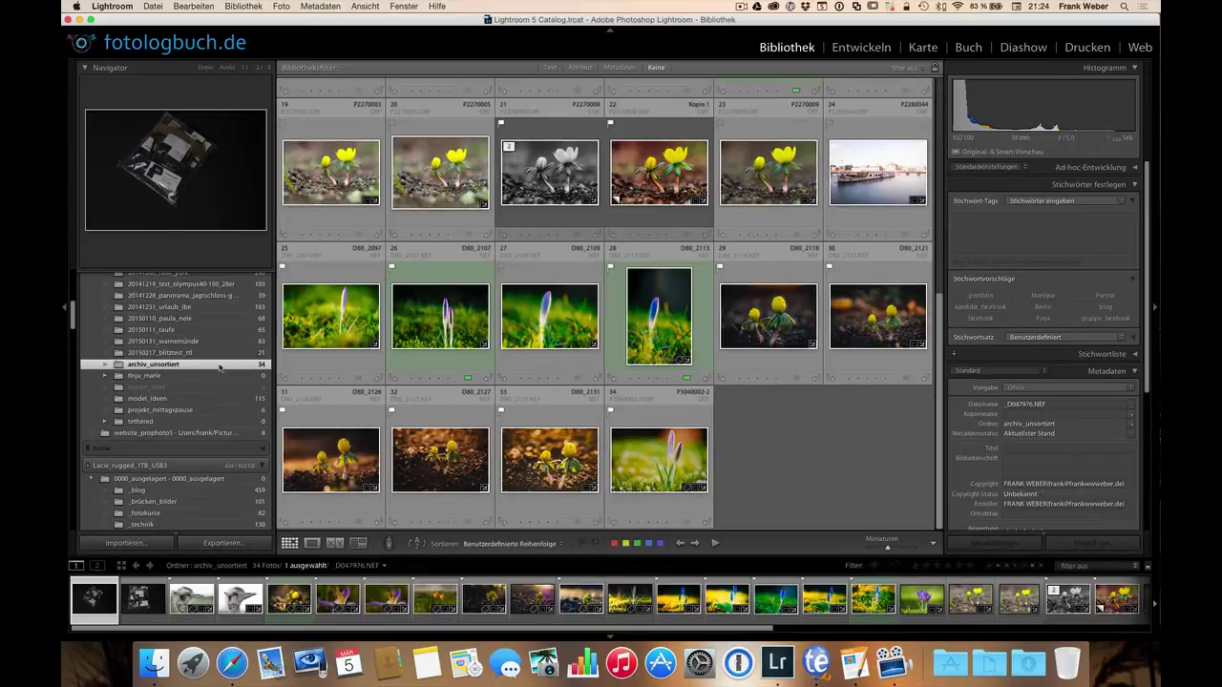
Start exporting as a catalog into Dropbox's katalog_mobil folder.
click(150, 7)
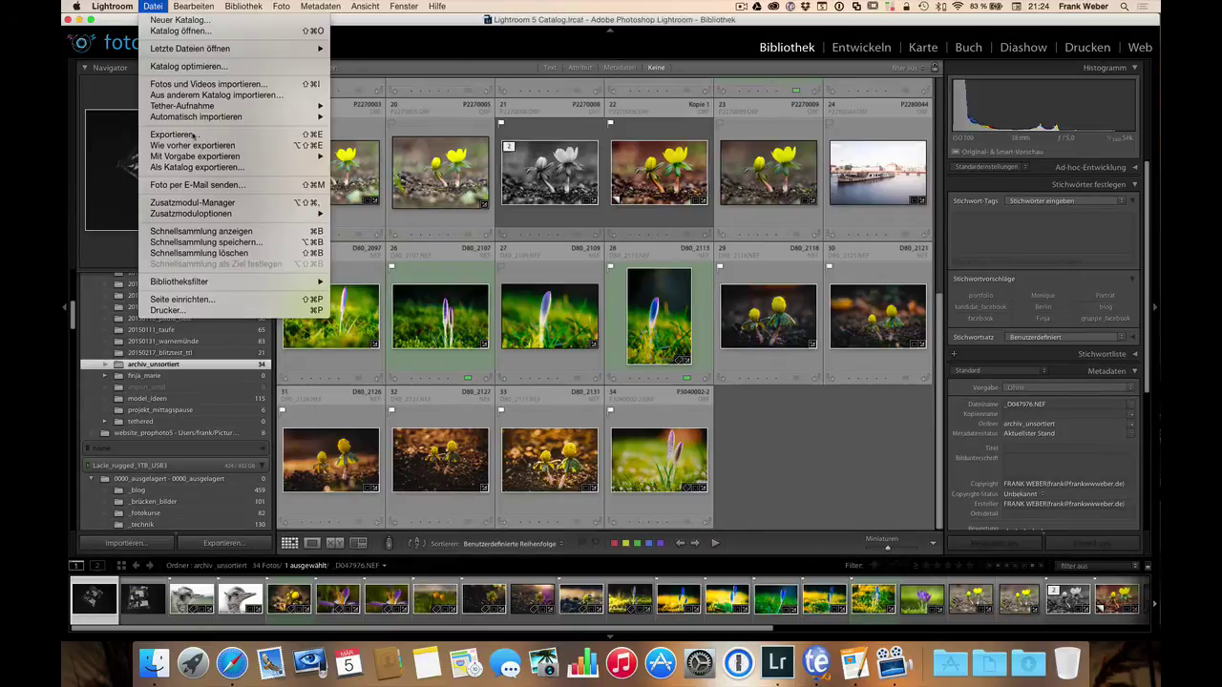
click(191, 167)
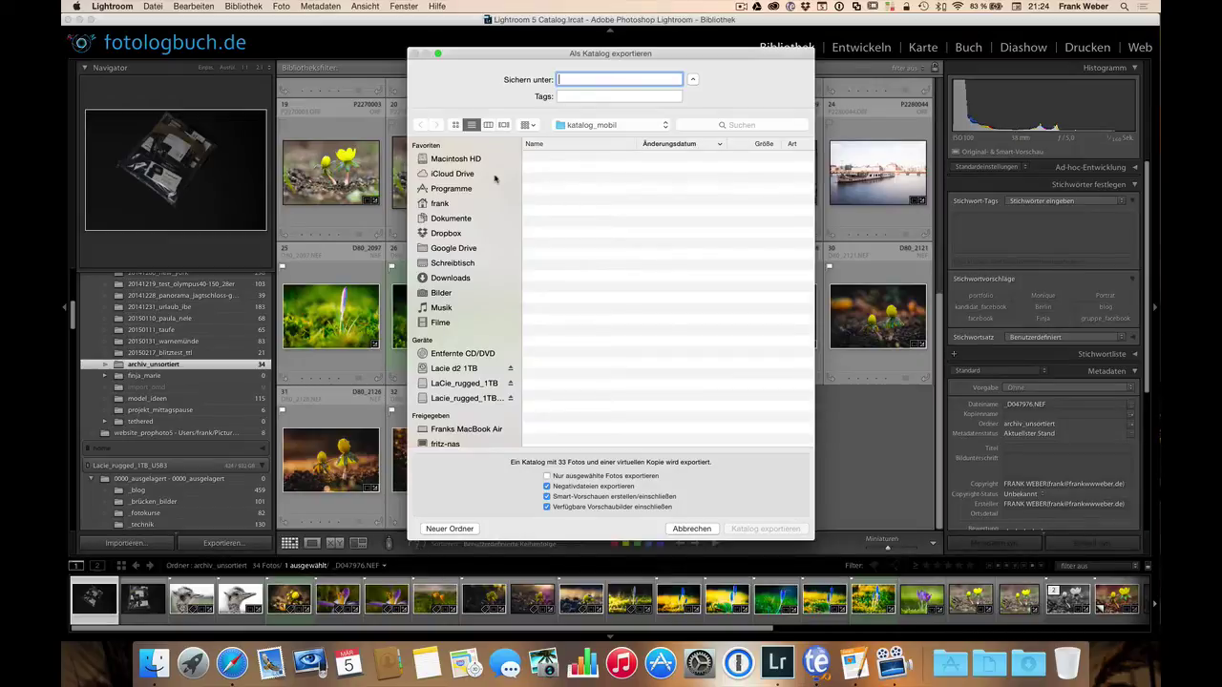
click(453, 234)
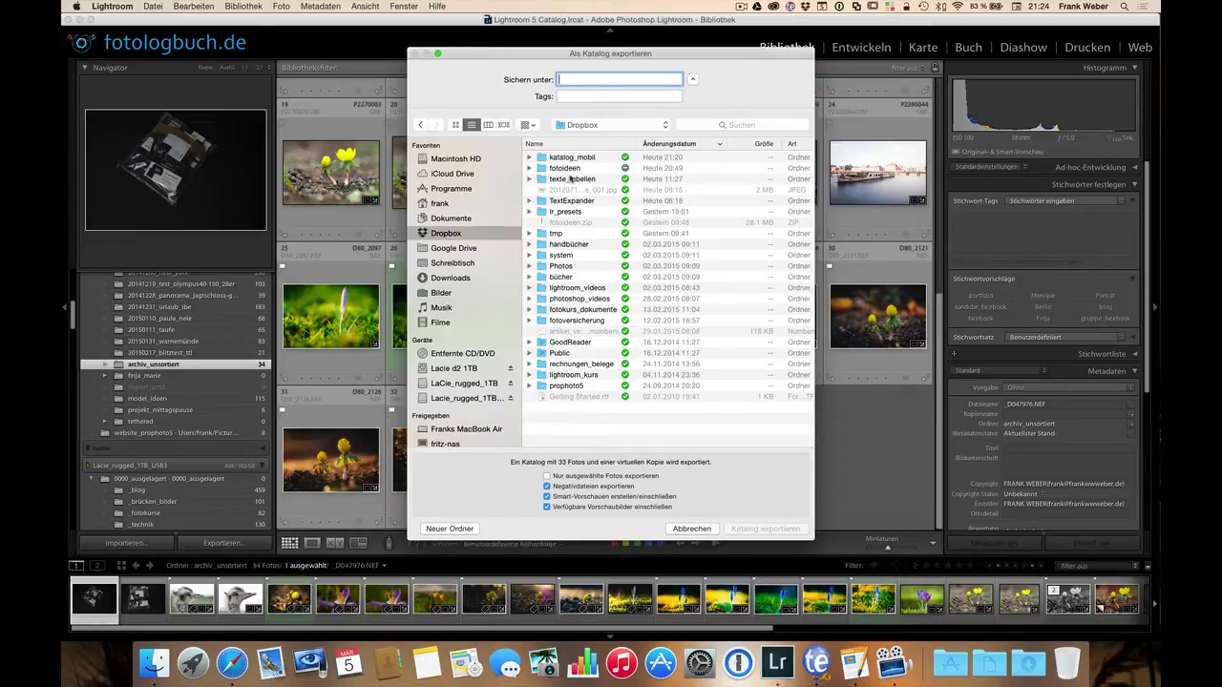
double_click(573, 157)
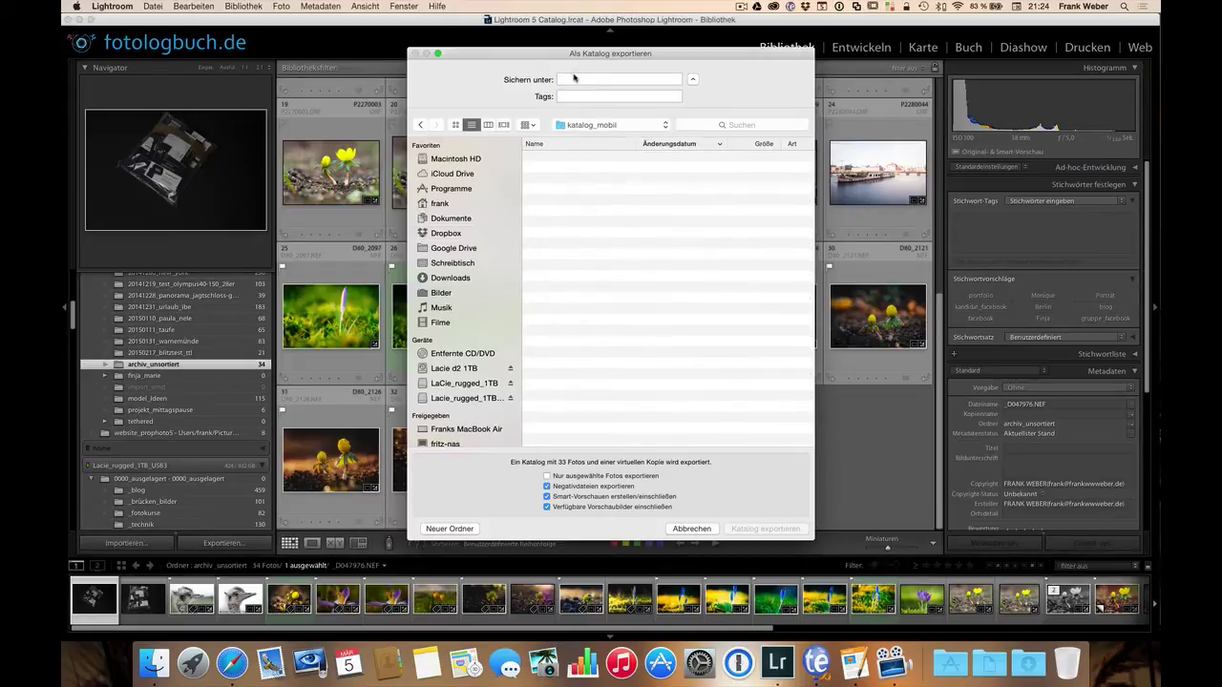
Name the catalog 'ice' and exclude smart previews and available previews.
click(576, 80)
text(i)
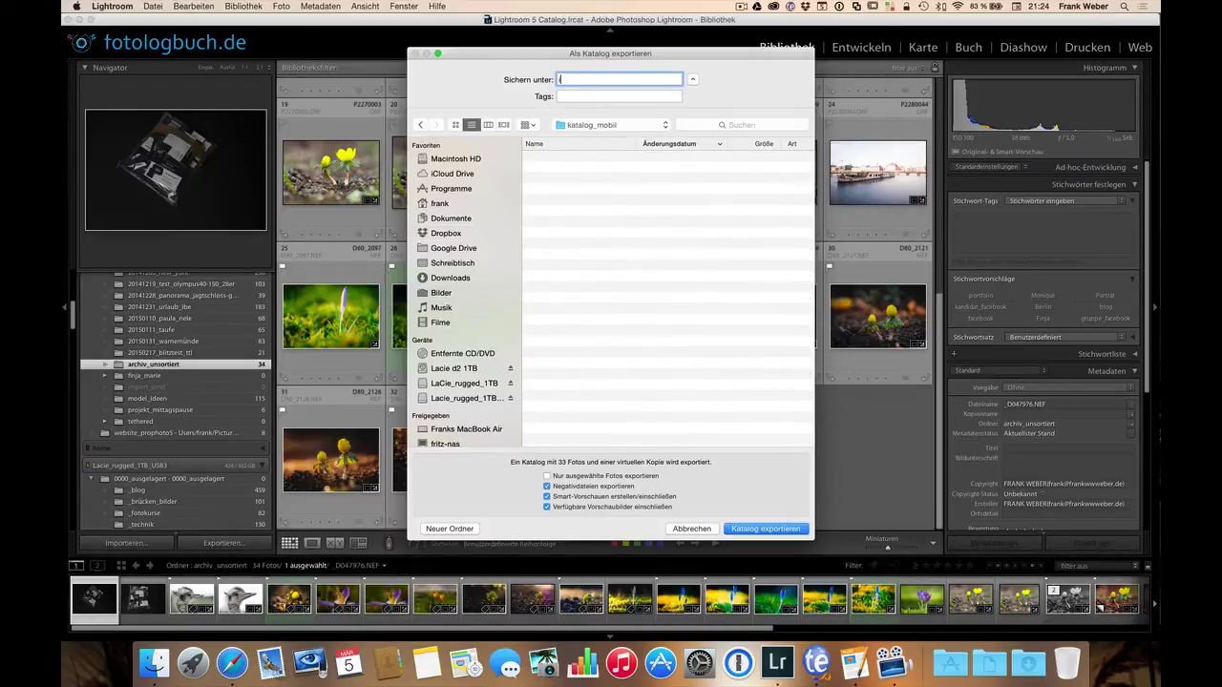
text(ce)
click(567, 500)
click(554, 509)
Export the 'ice' catalog into katalog_mobil and let the export finish.
click(766, 529)
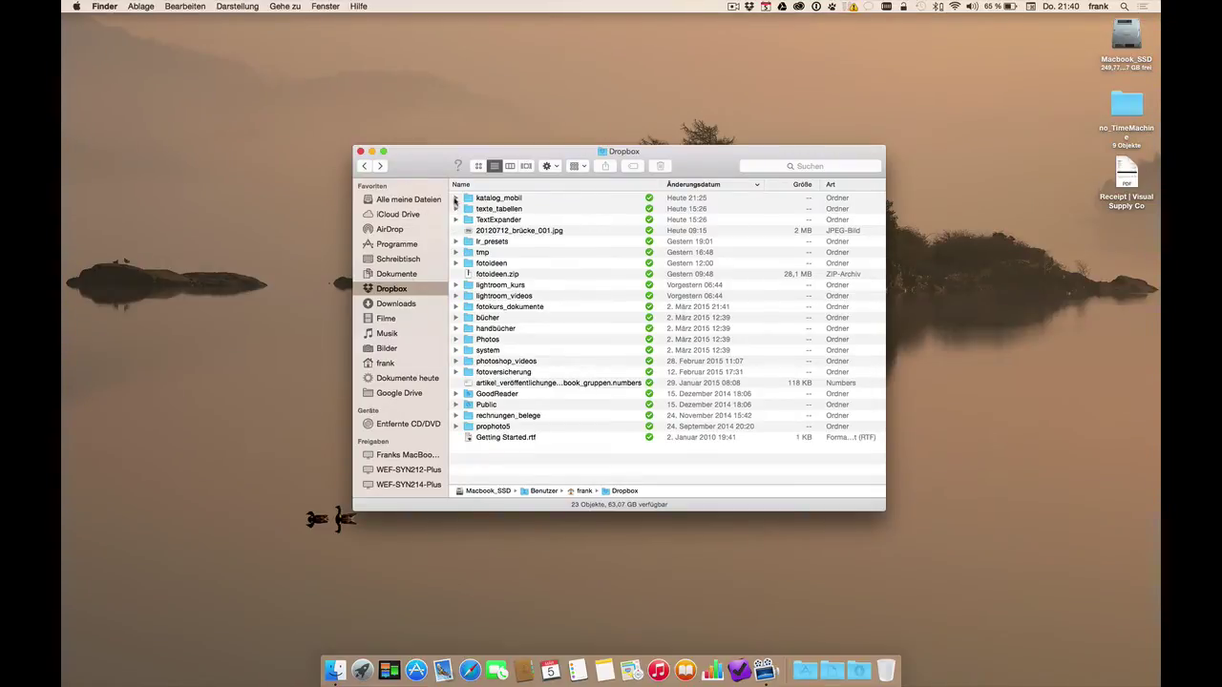
Expand katalog_mobil to check the exported files, then open the folder to show ice.lrcat.
click(455, 198)
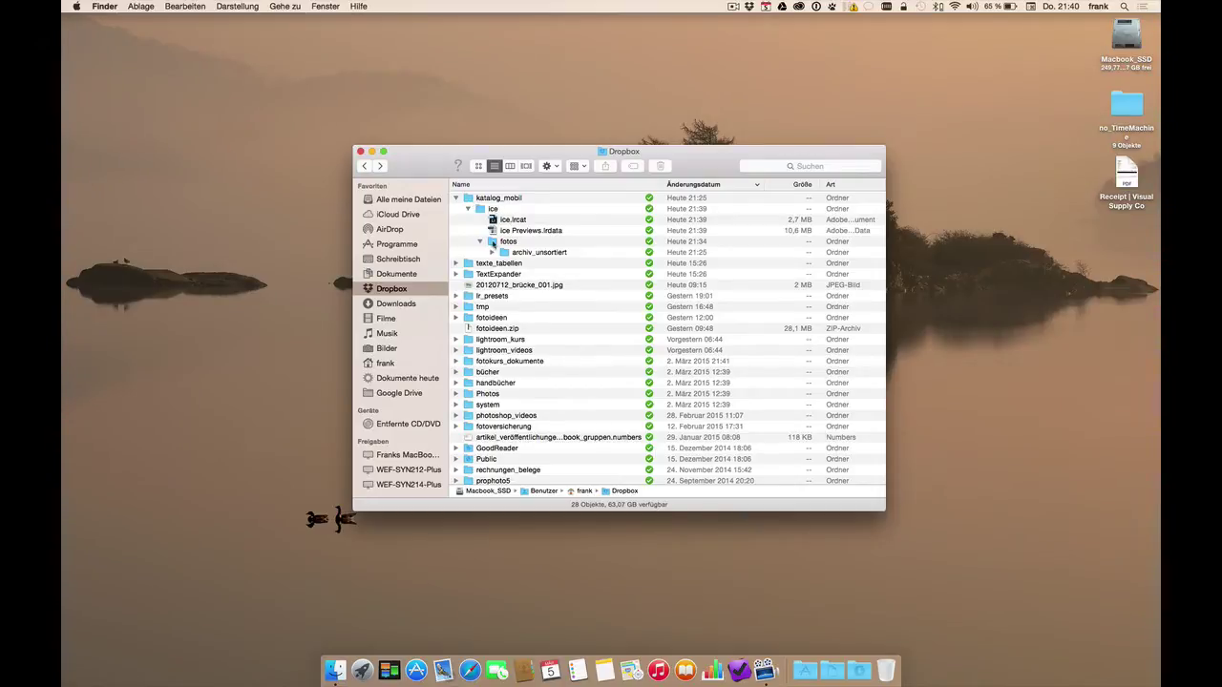
click(492, 252)
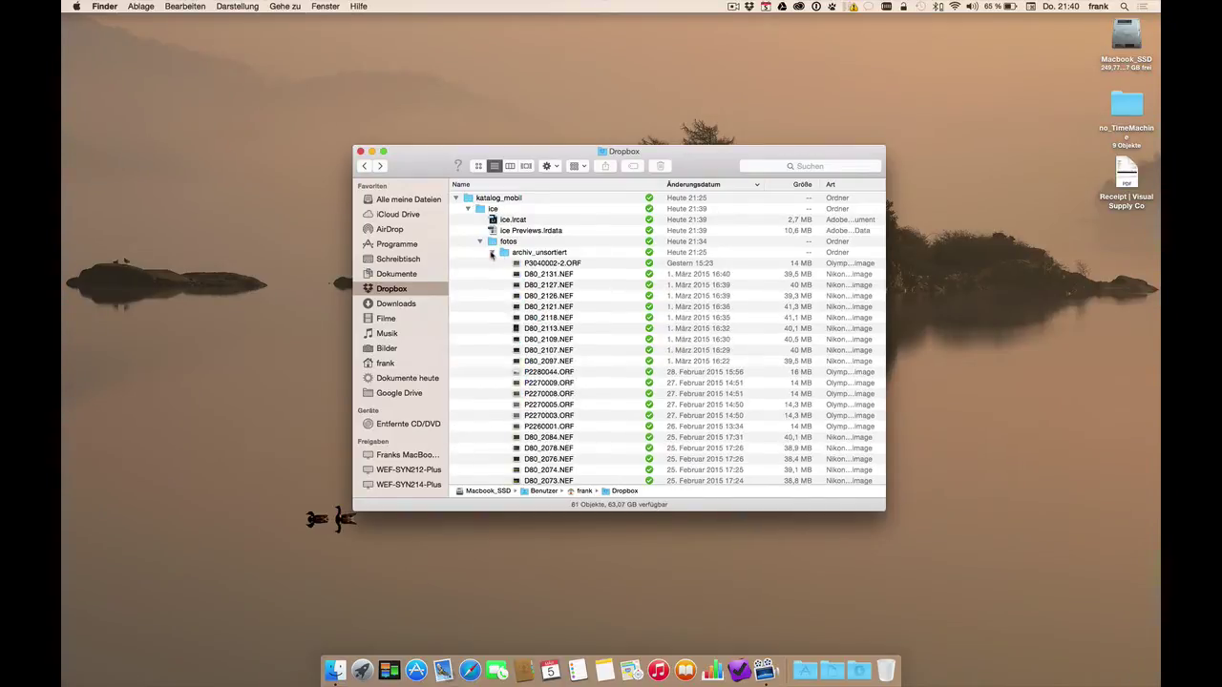
click(491, 252)
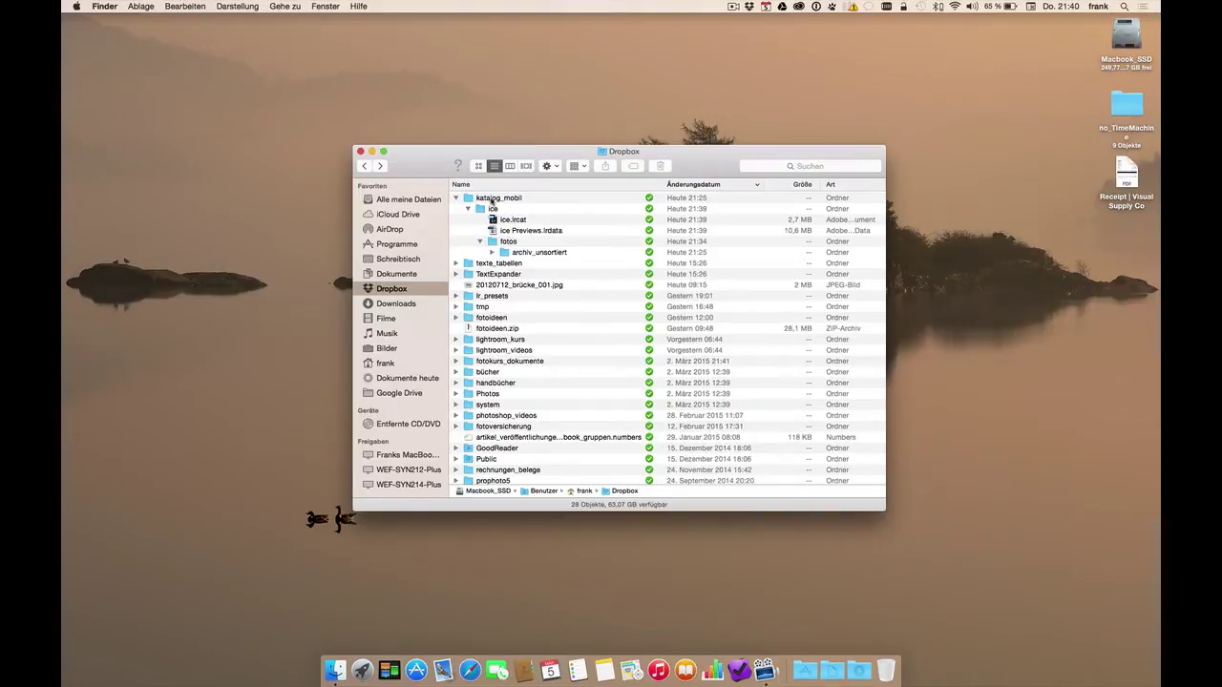
double_click(493, 199)
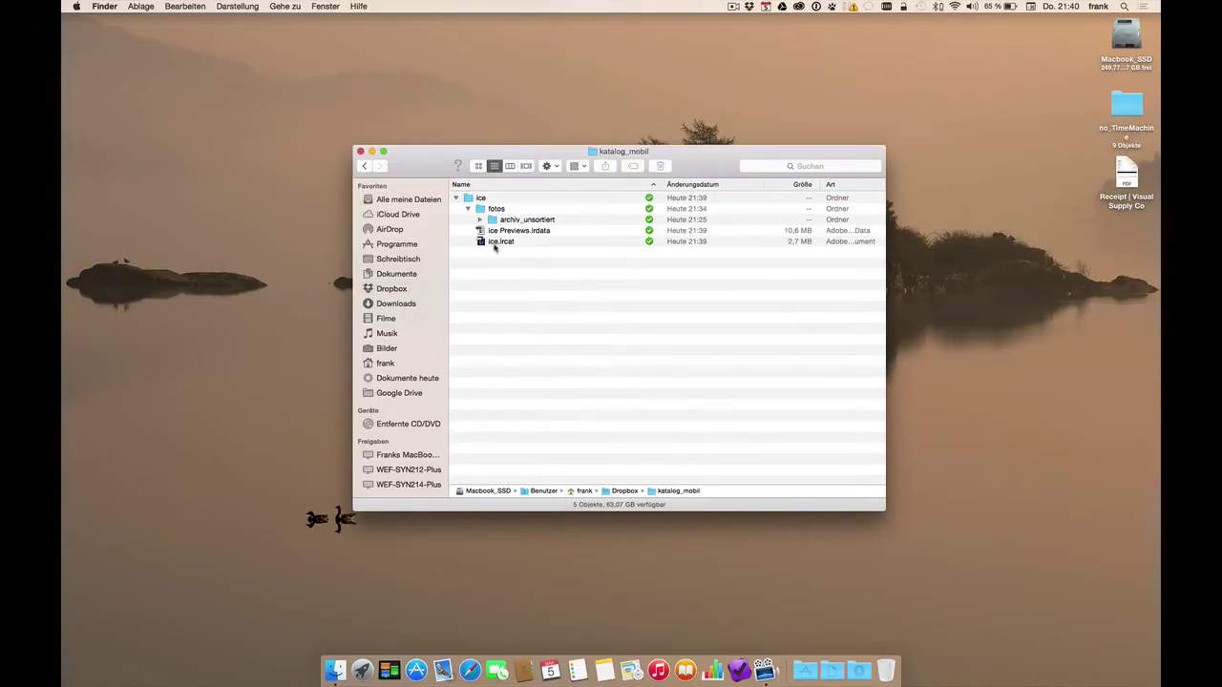
Open ice.lrcat in Lightroom and load the ostrich photo in the Develop module.
double_click(498, 242)
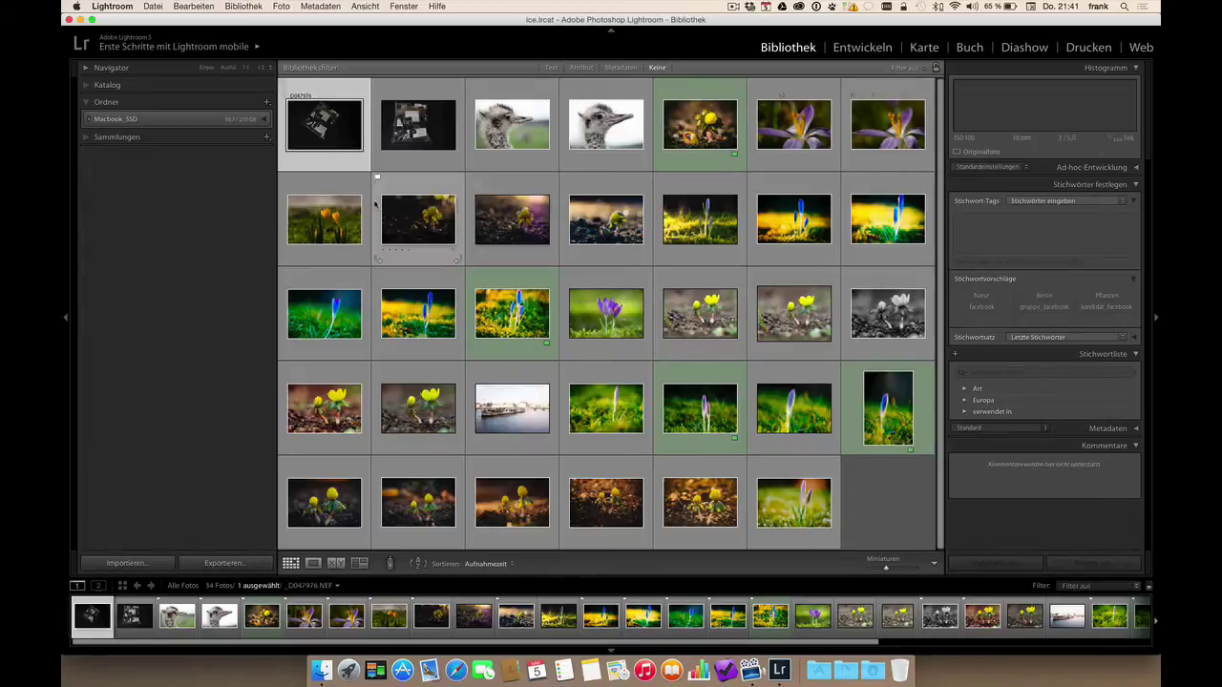
click(878, 520)
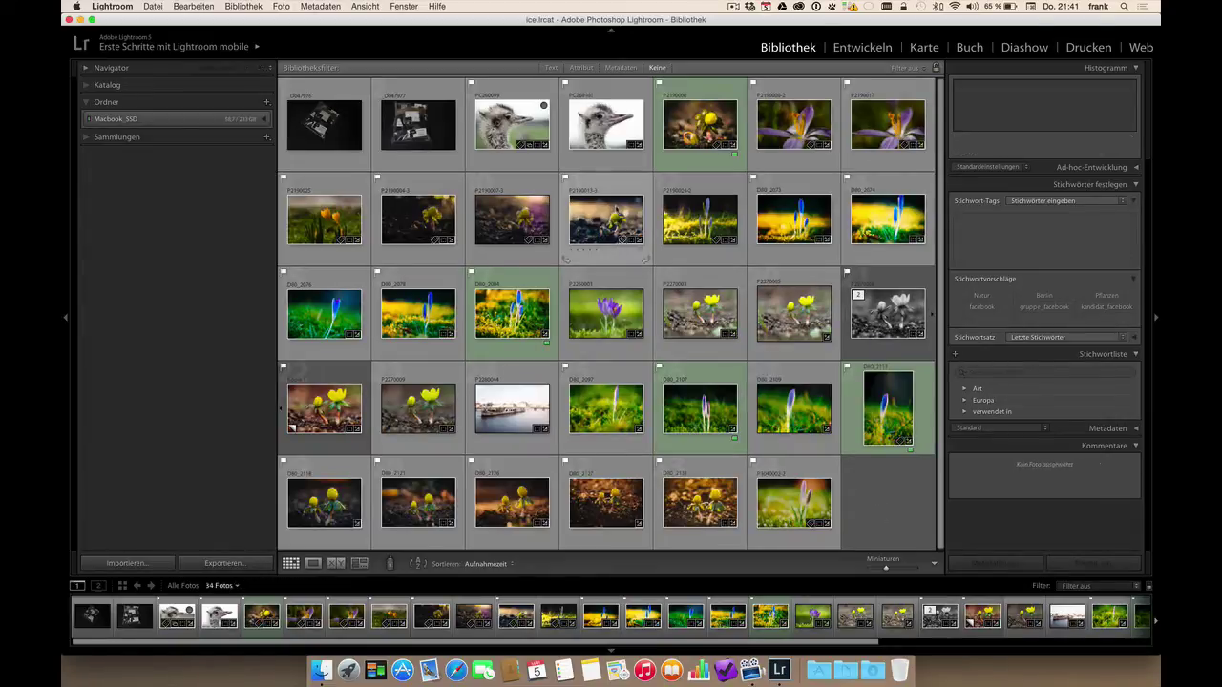
click(511, 124)
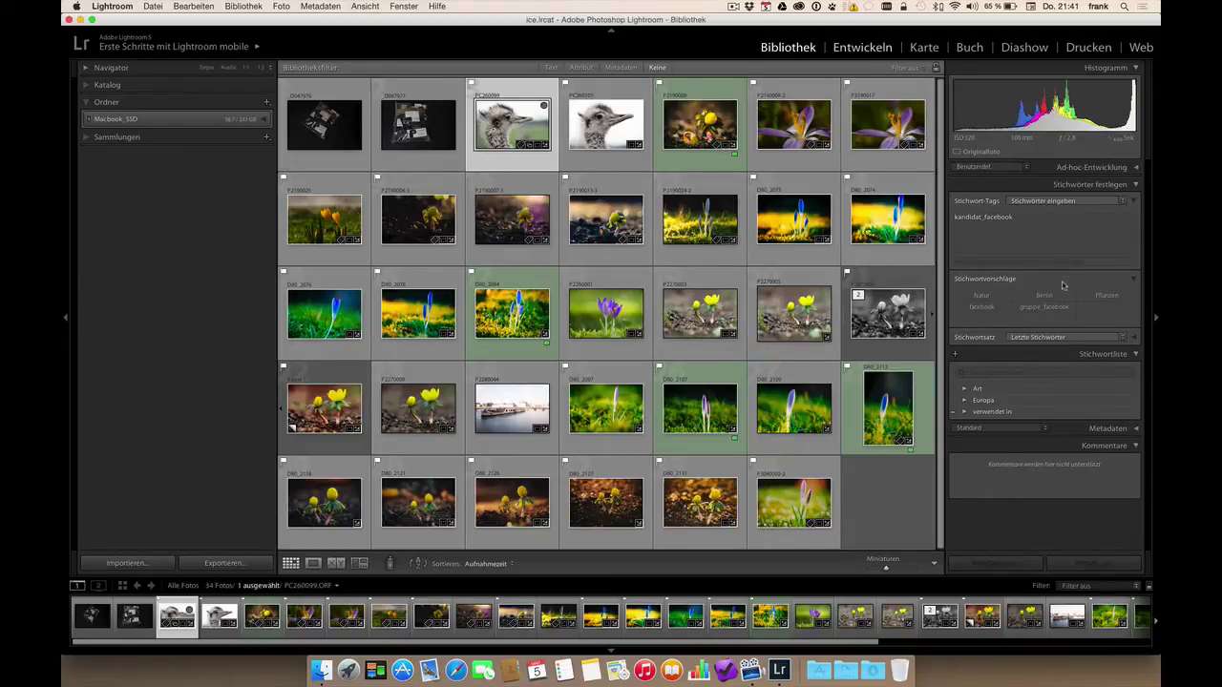
key(d)
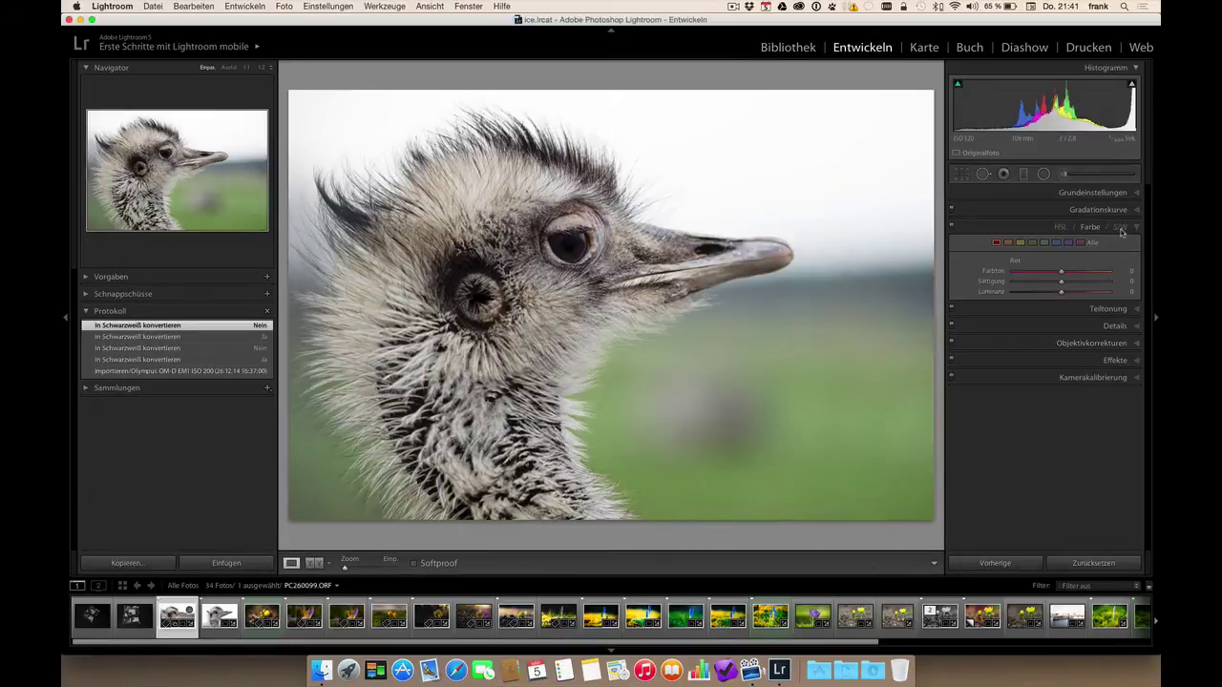
Convert the ostrich, orange crocus, blue crocus and D80_2084.NEF photos to black and white.
click(1120, 227)
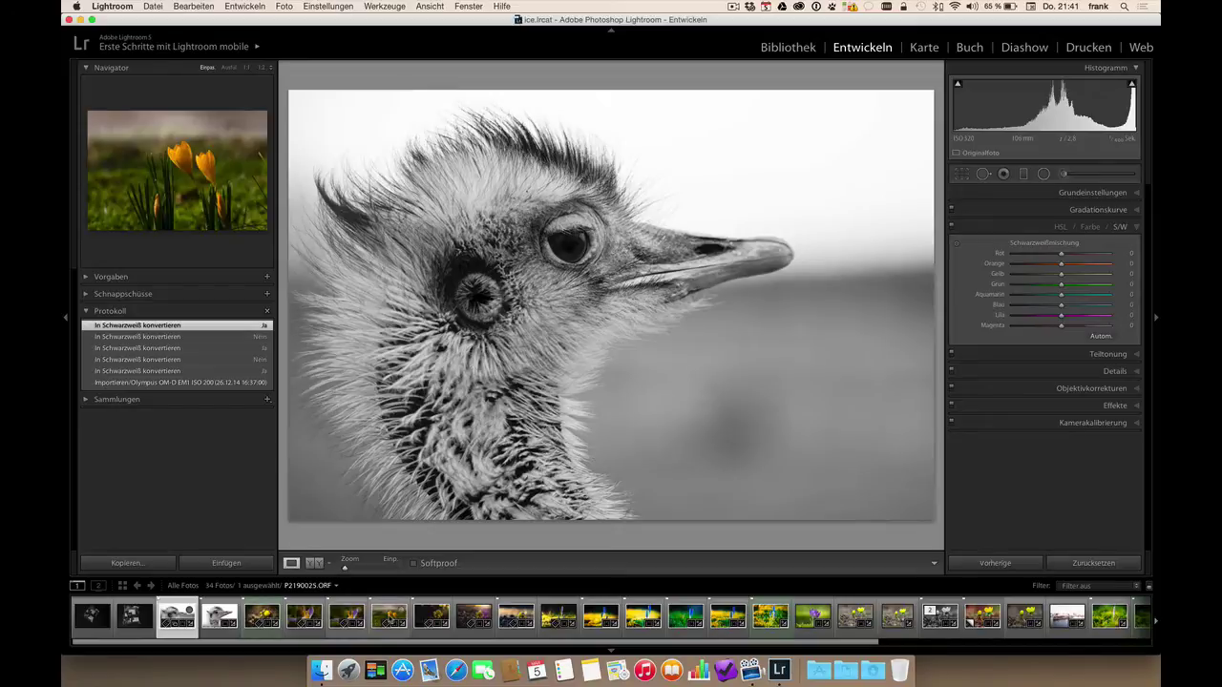
click(390, 619)
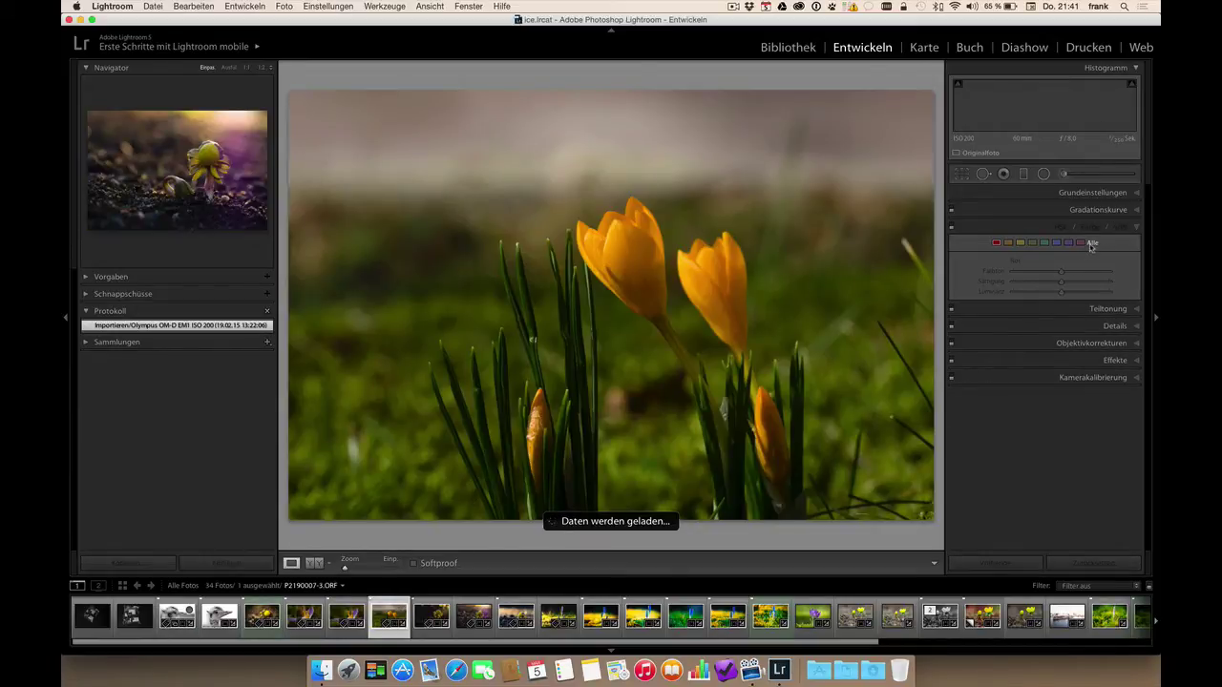
click(1118, 227)
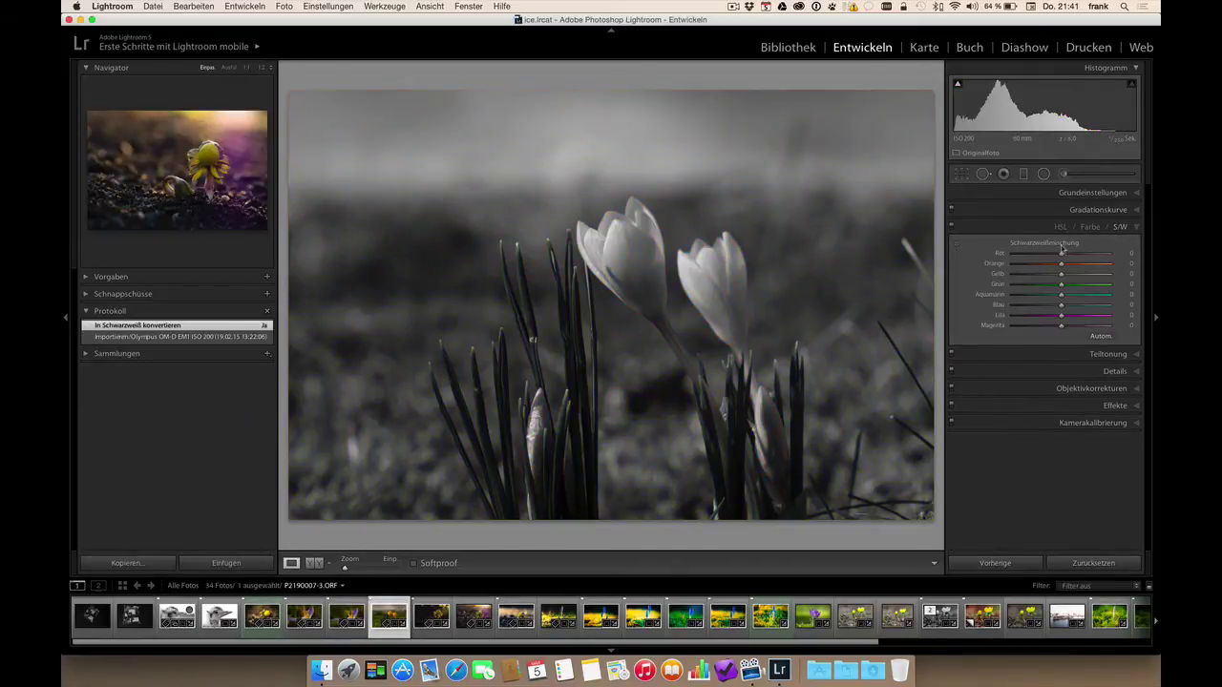
click(558, 616)
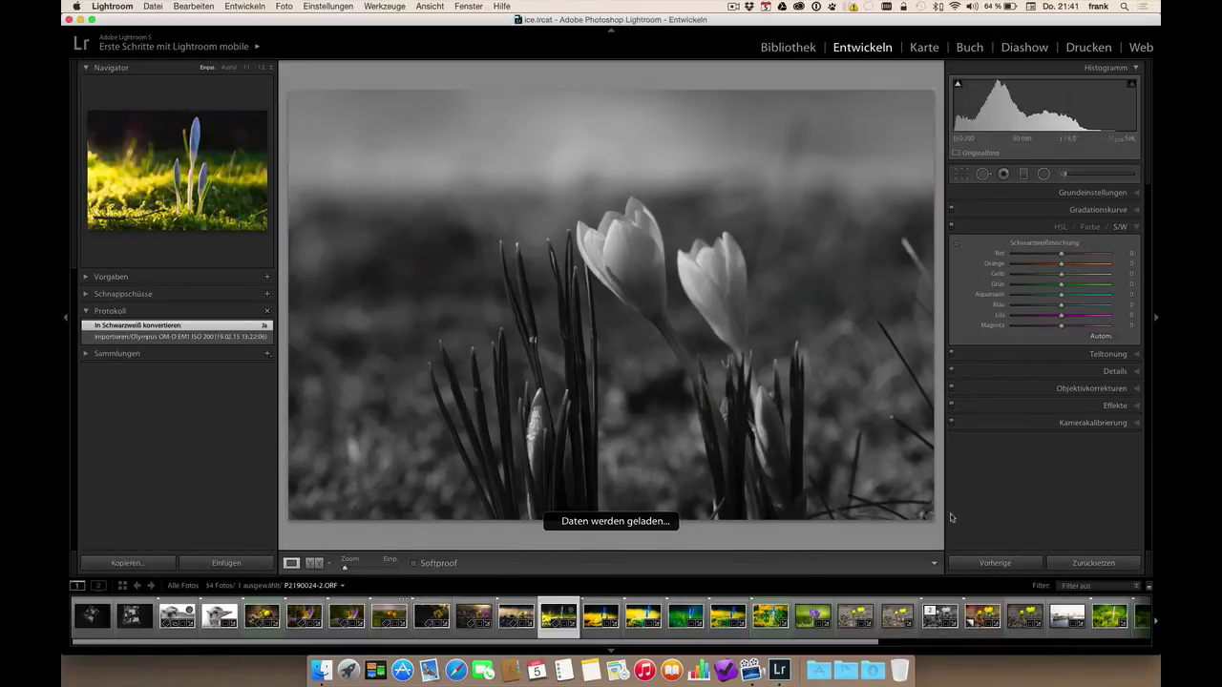
click(1119, 227)
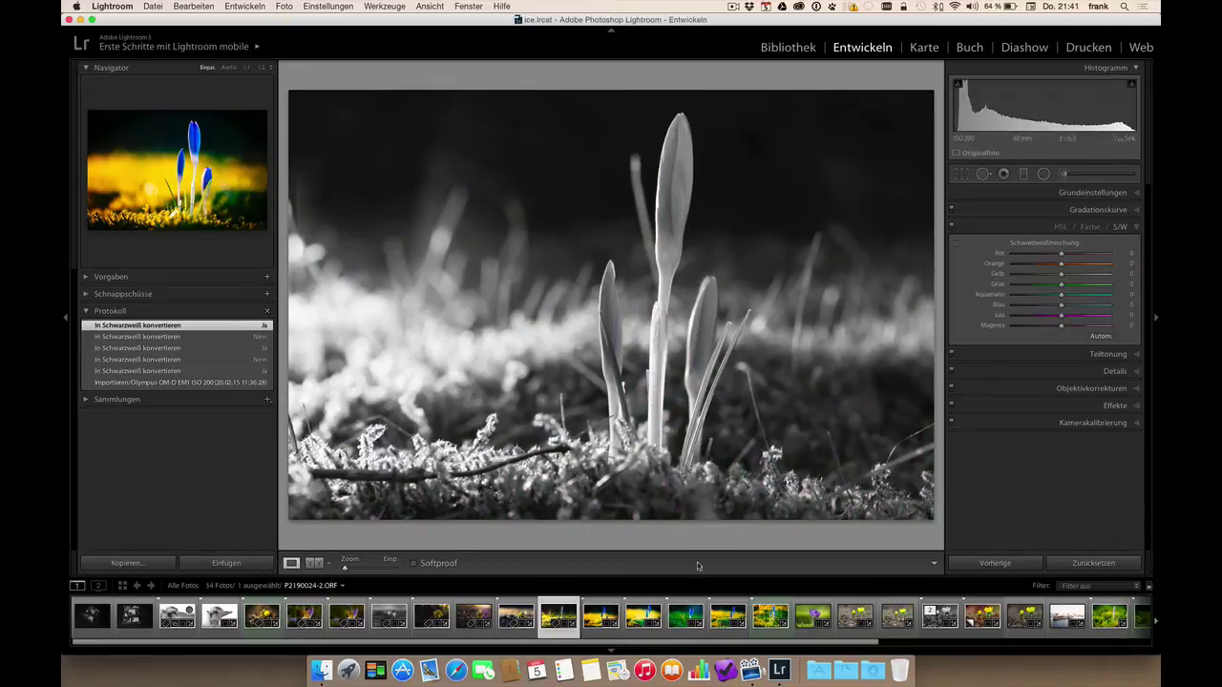
click(779, 616)
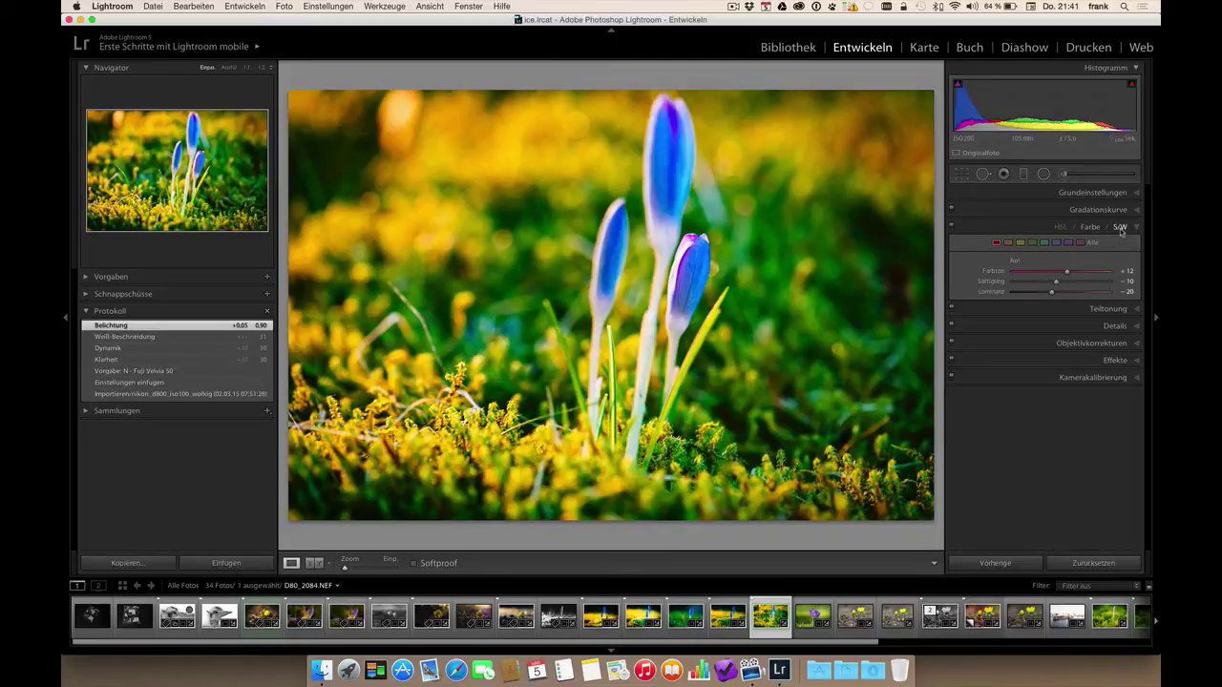
click(1120, 227)
Convert the purple crocus photo to black and white, then quit Lightroom to close ice.
scroll(840, 622, down, 2)
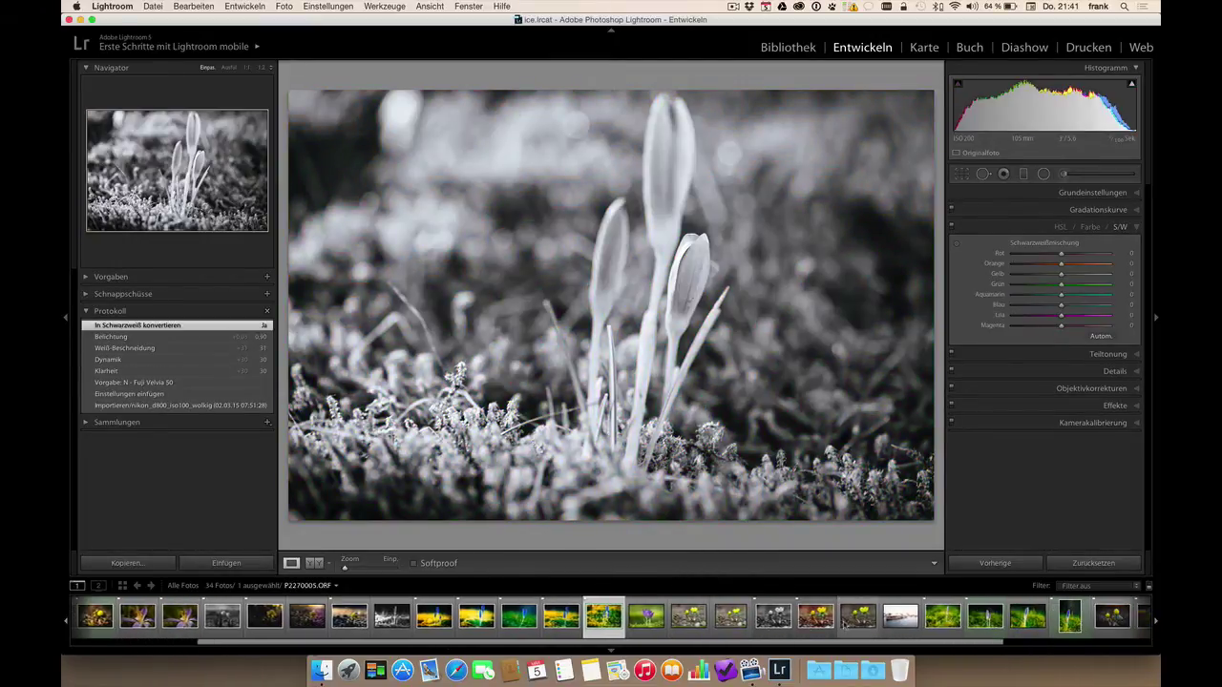
scroll(840, 623, down, 2)
scroll(840, 622, down, 2)
scroll(840, 622, down, 1)
scroll(887, 618, down, 1)
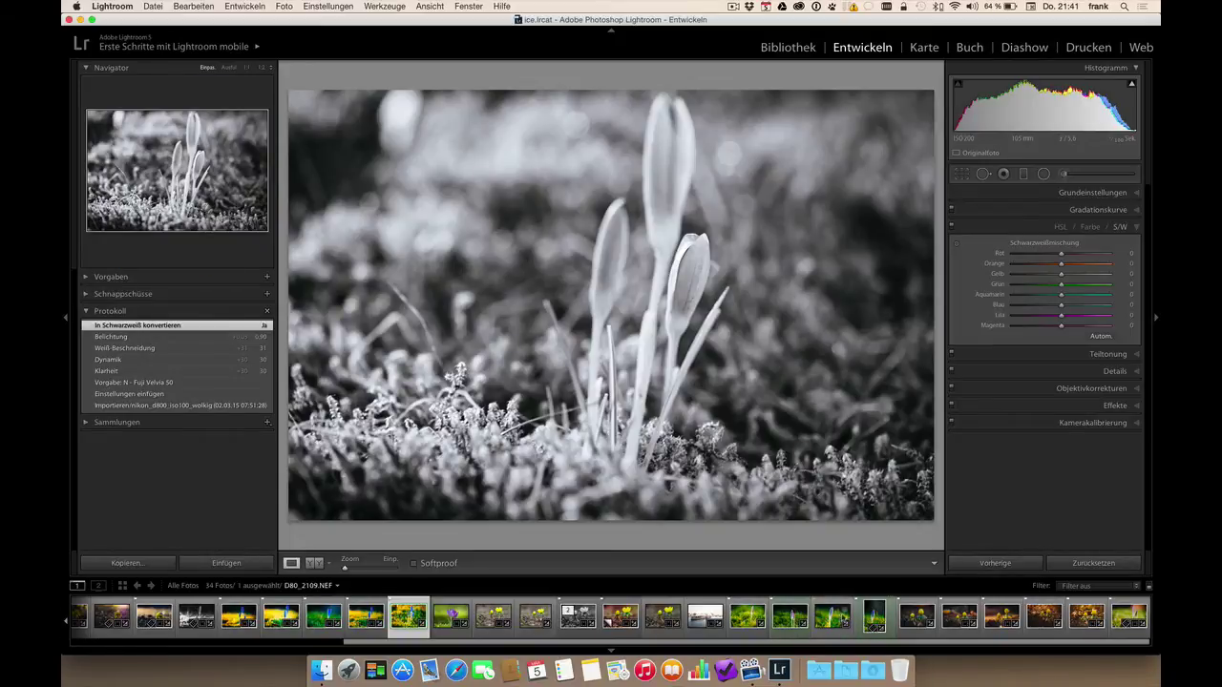
click(840, 618)
key(Left)
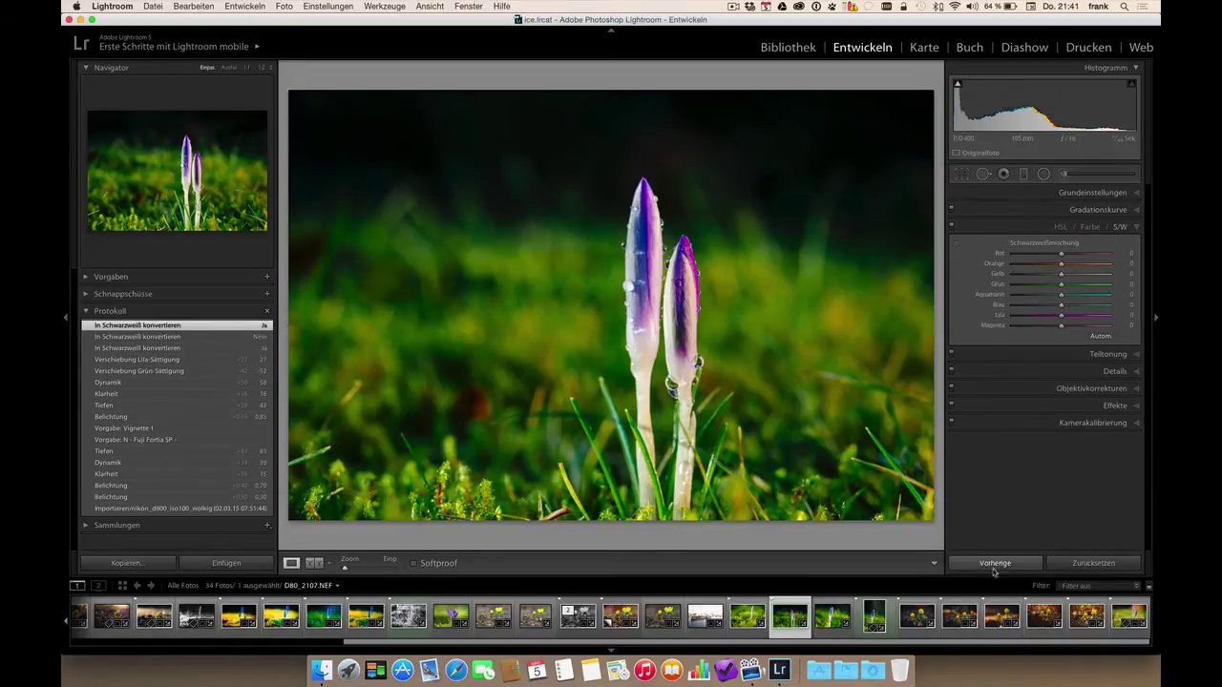
click(1139, 619)
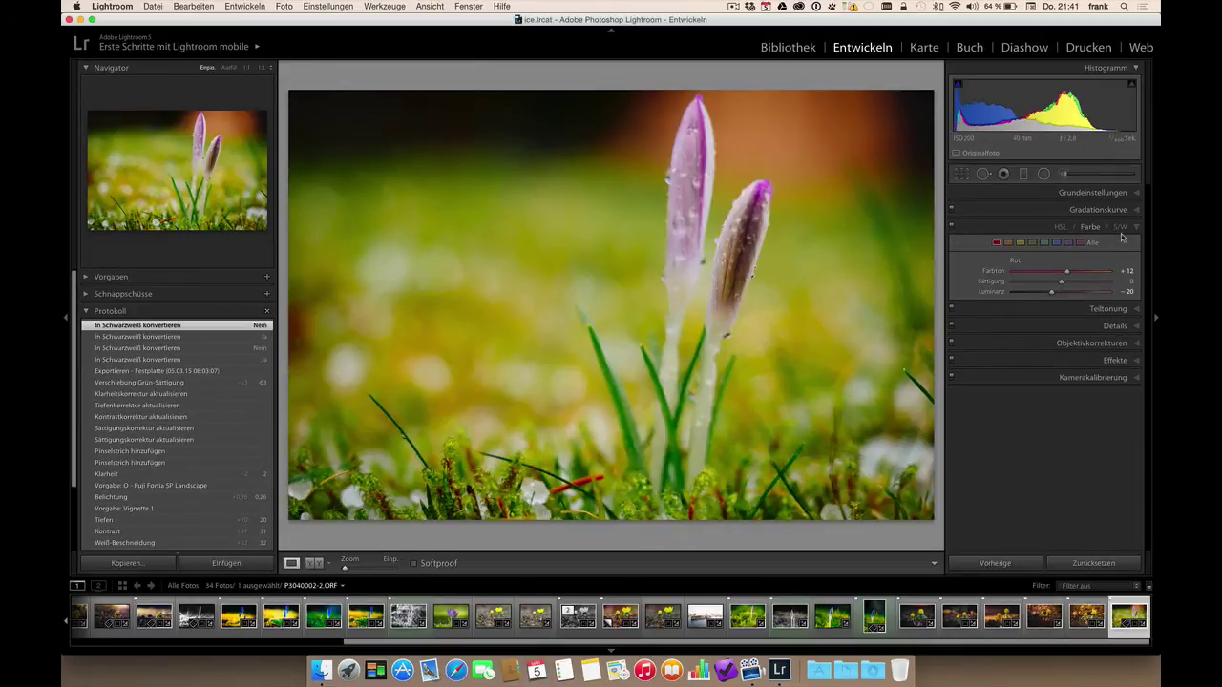
click(1120, 227)
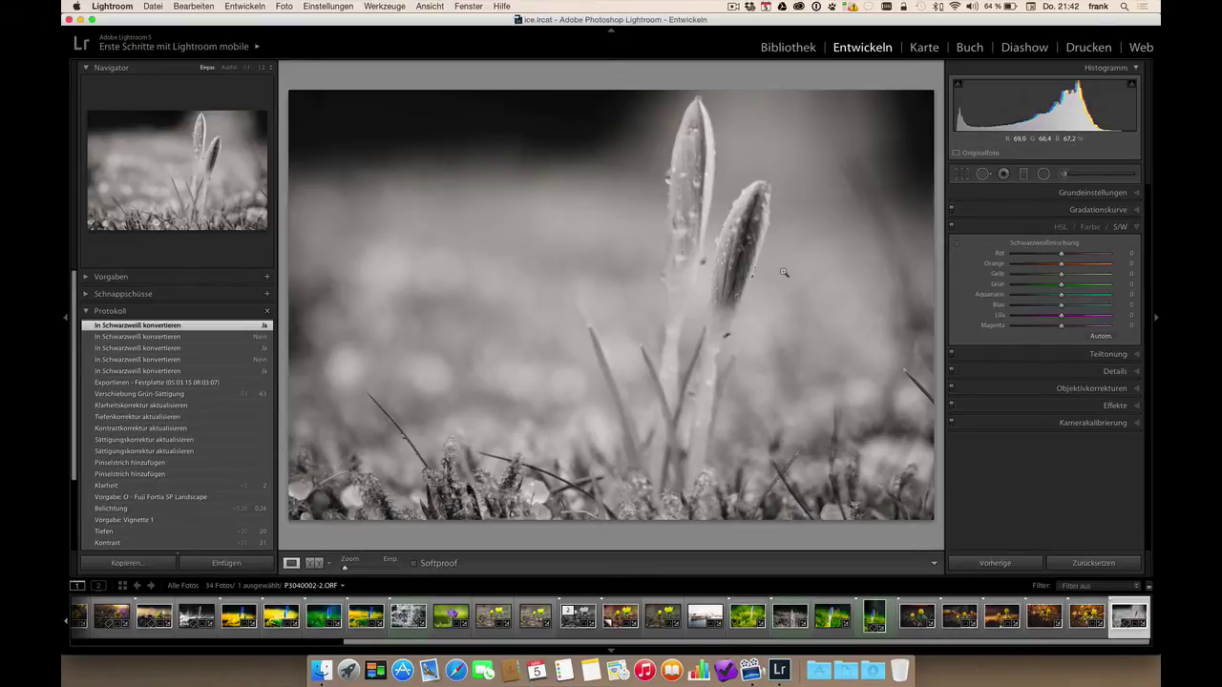
key(super+h)
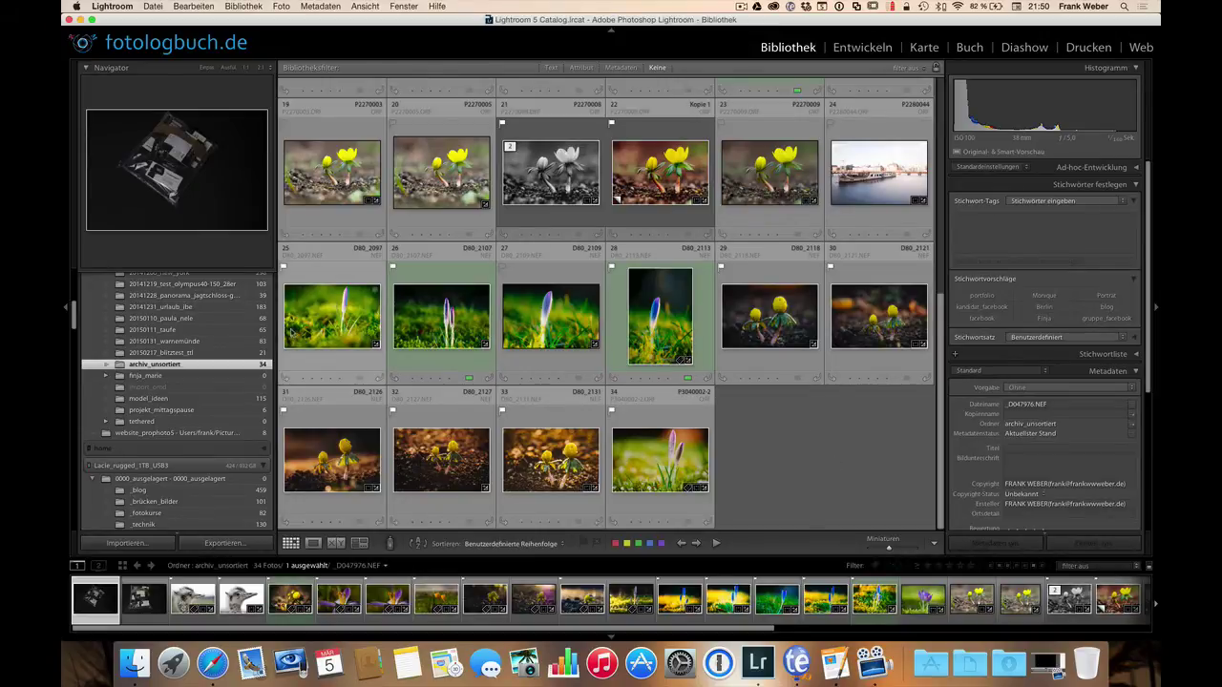
Scroll through the main catalog's 34 photos and bring up the Datei menu.
scroll(560, 234, up, 3)
scroll(611, 315, up, 2)
scroll(559, 234, up, 1)
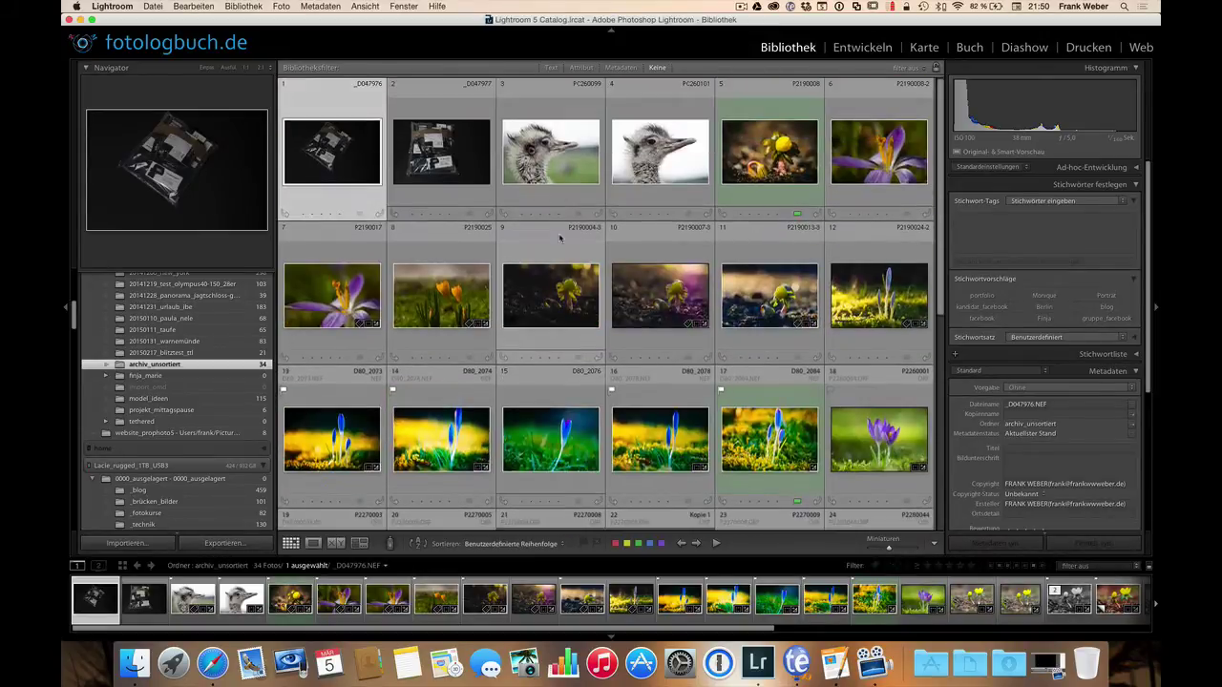
scroll(496, 239, down, 5)
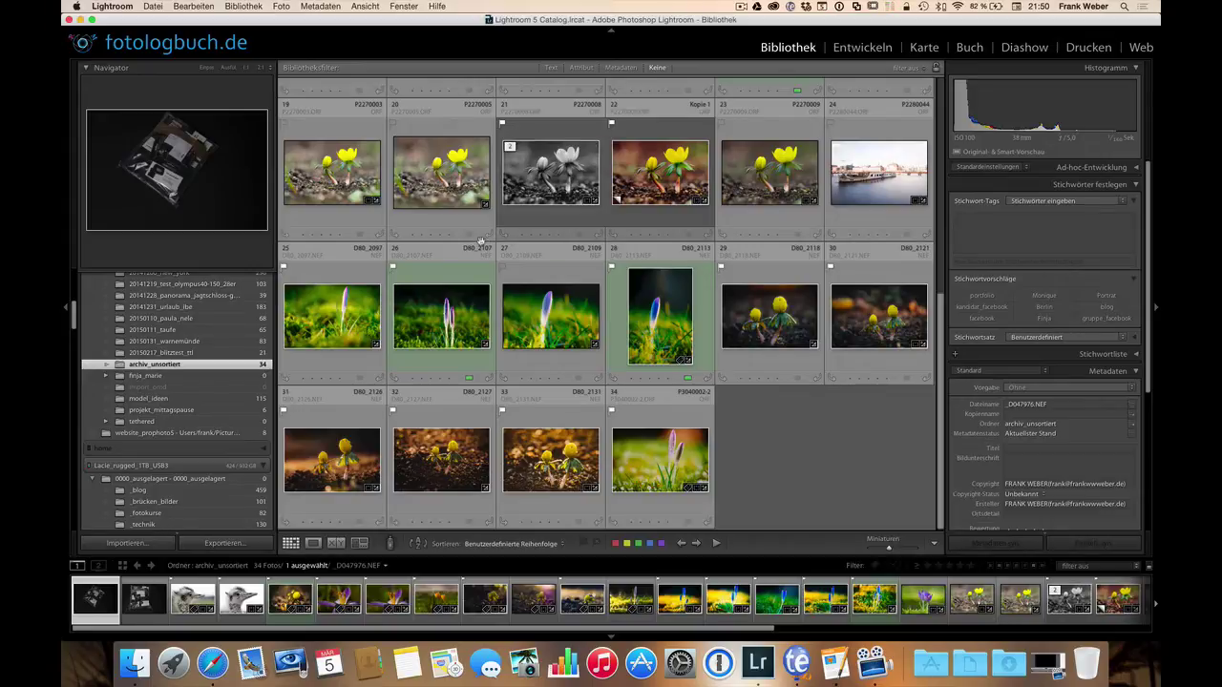
click(154, 6)
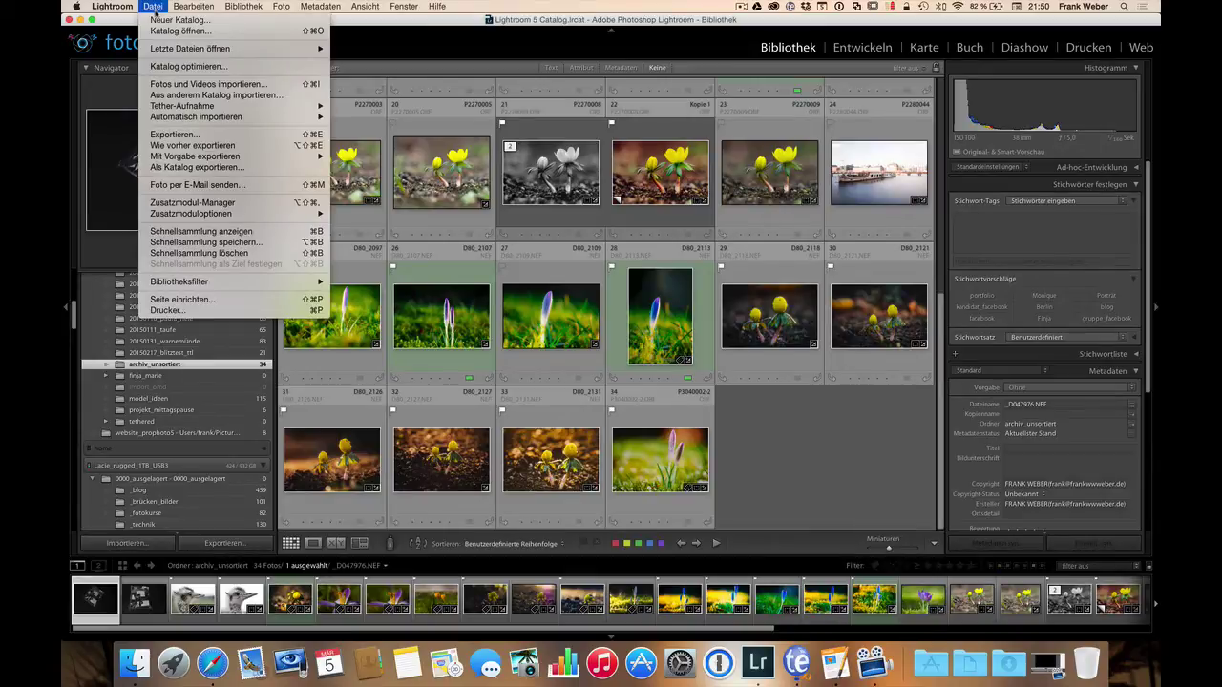
Import from another catalog, choosing ice.lrcat as the source.
click(199, 96)
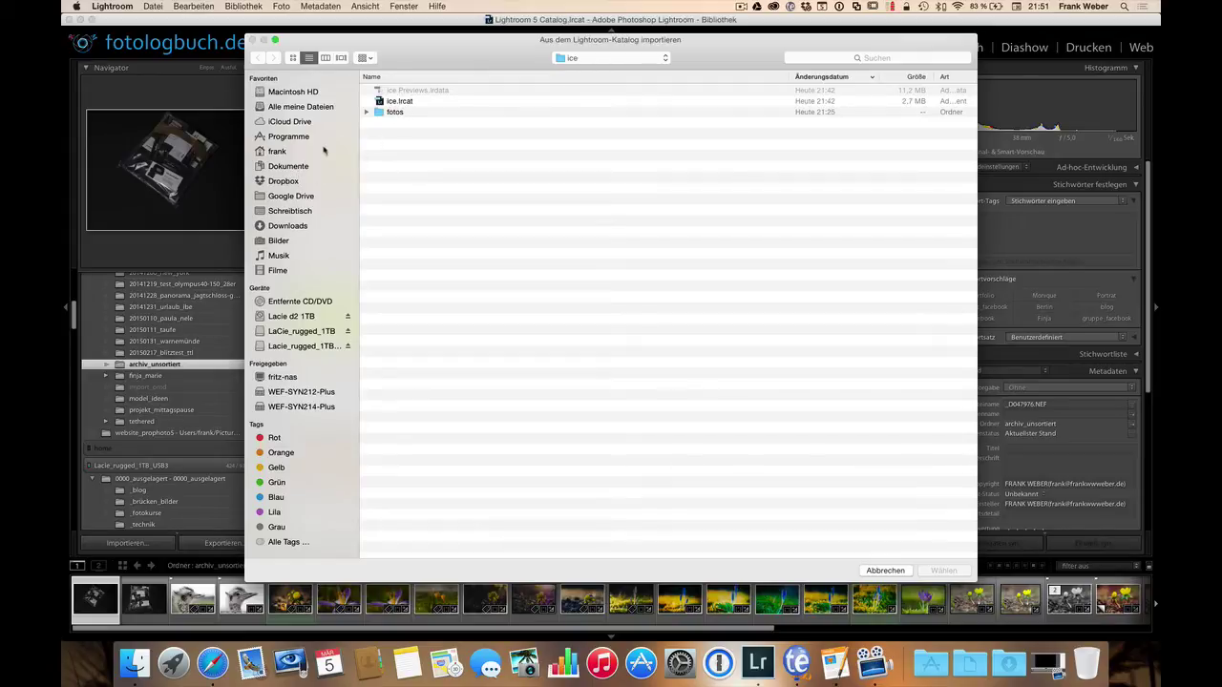
click(381, 102)
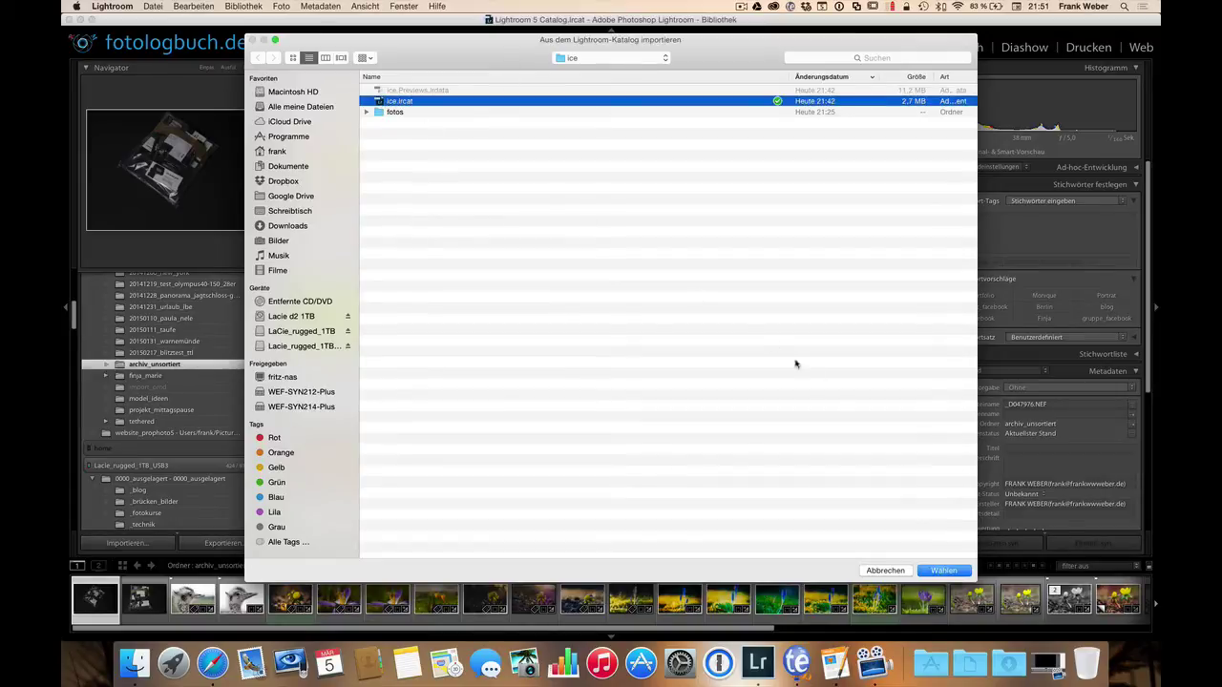
click(941, 573)
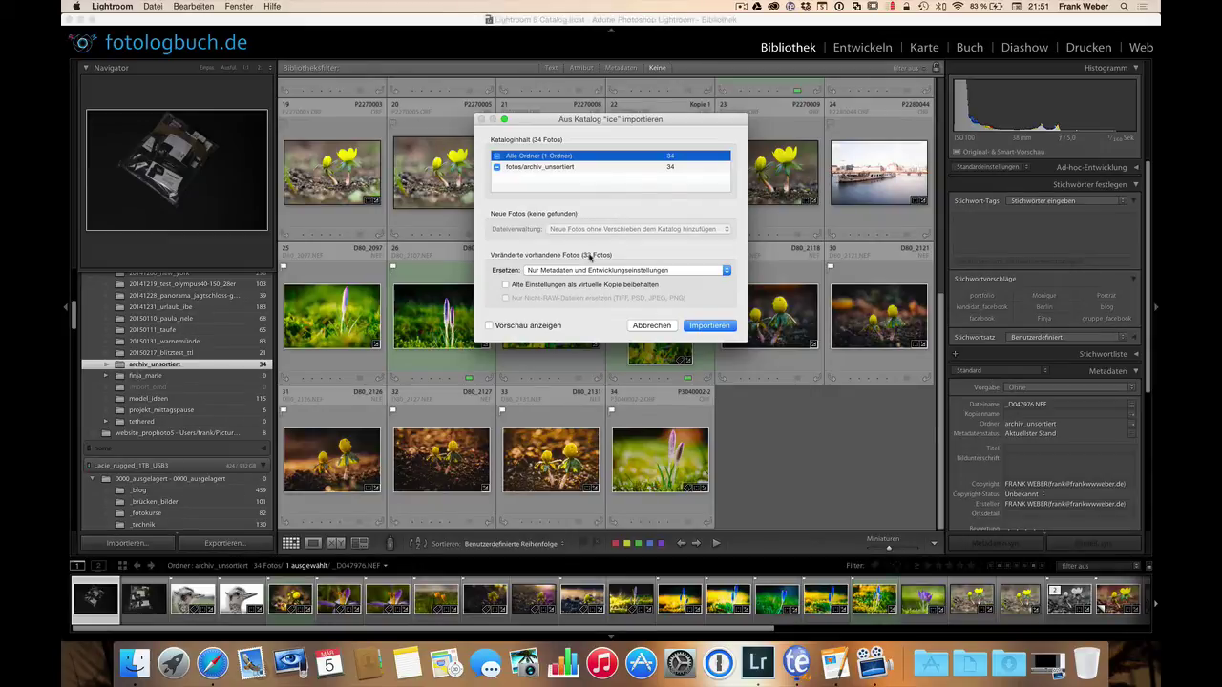
Keep Ersetzen set to only metadata and develop settings for changed photos.
click(541, 272)
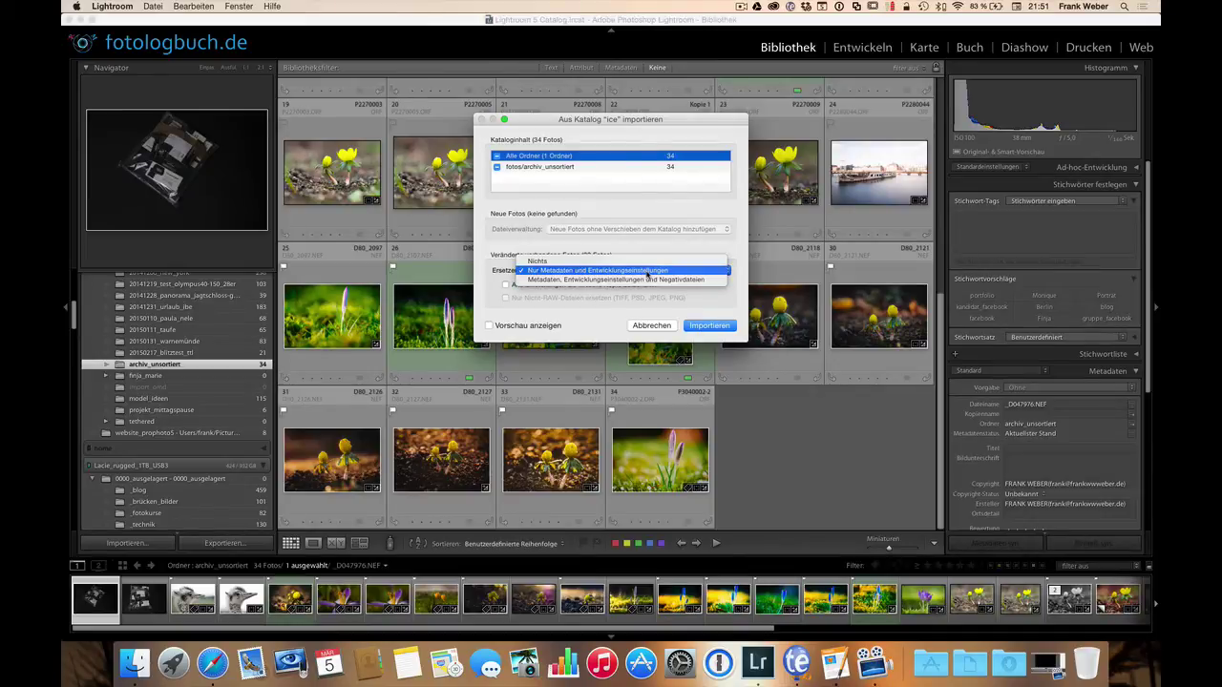
click(647, 273)
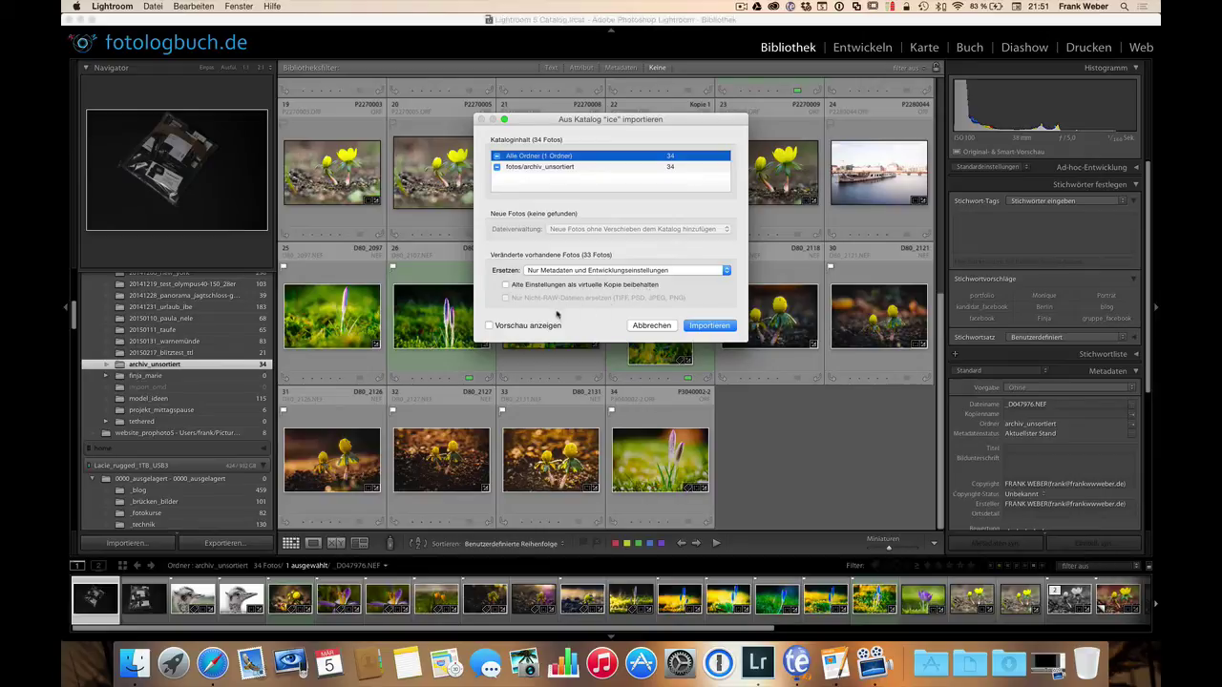
click(715, 327)
Preview the photos to be imported, then import the ice catalog changes.
click(499, 326)
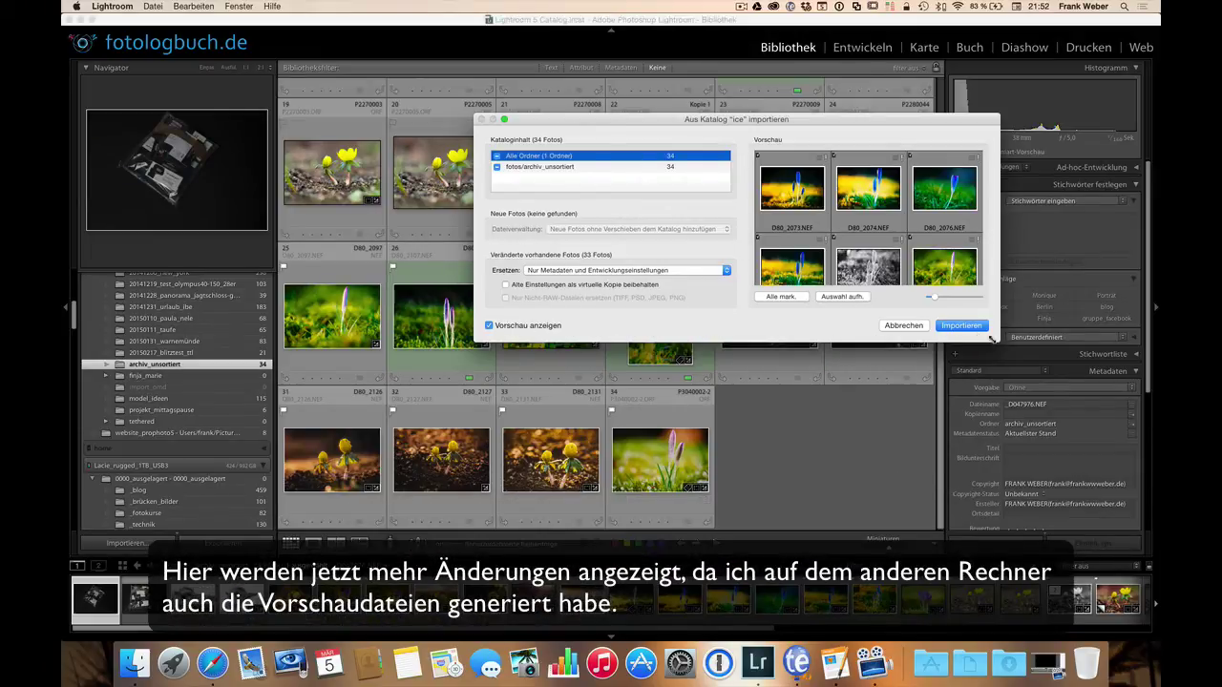
drag(992, 339, 1041, 411)
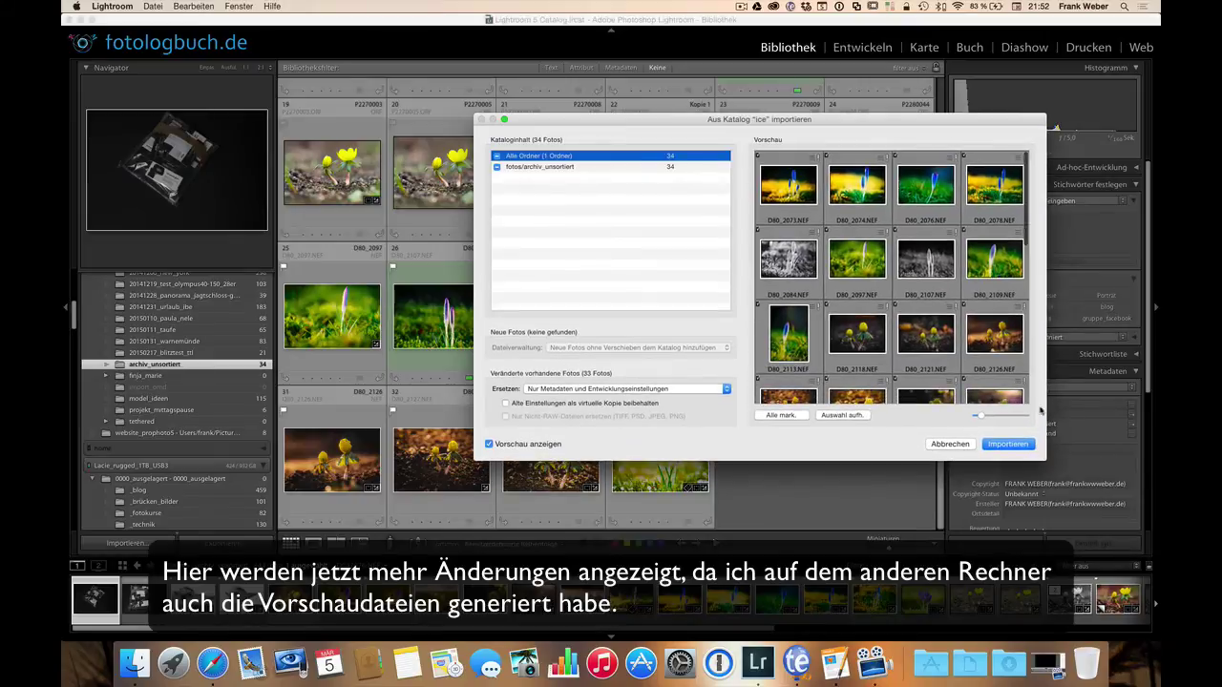
scroll(1012, 382, down, 5)
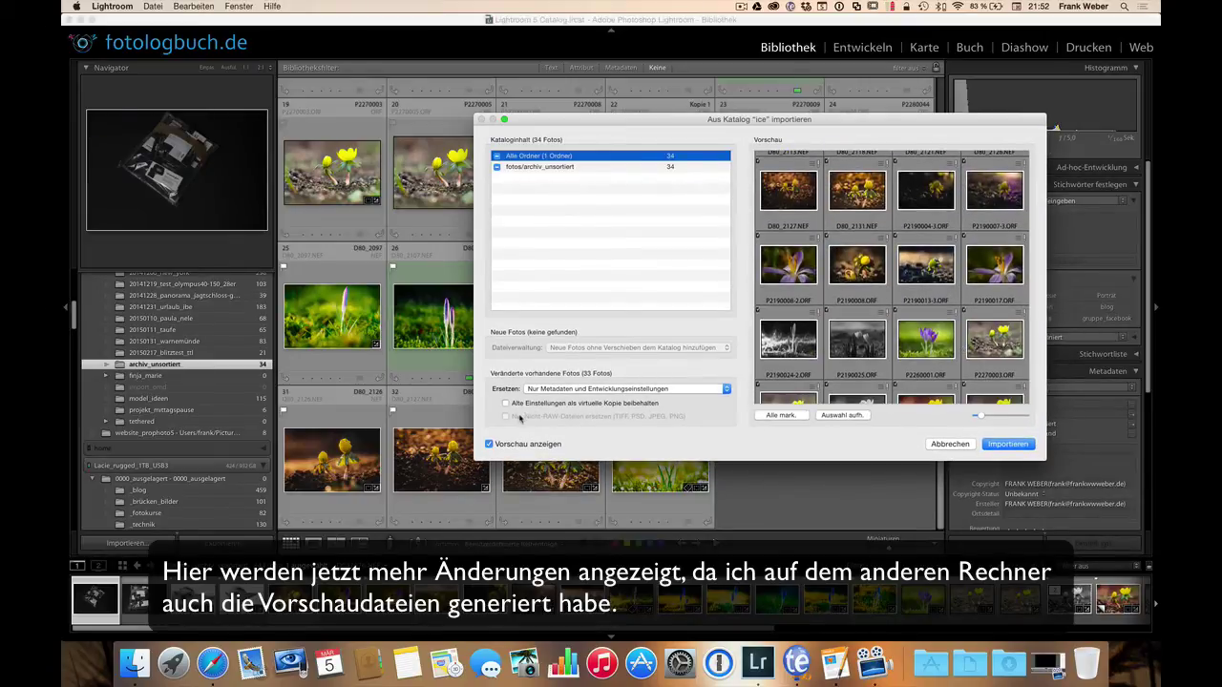
click(489, 444)
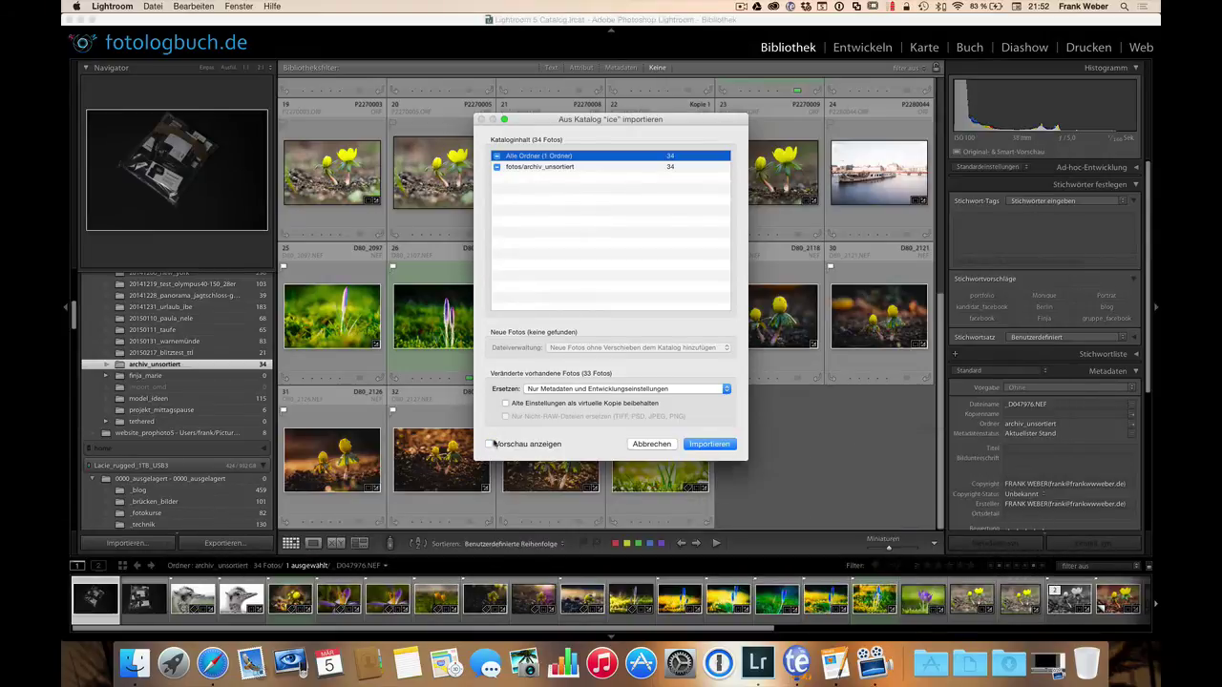
click(721, 445)
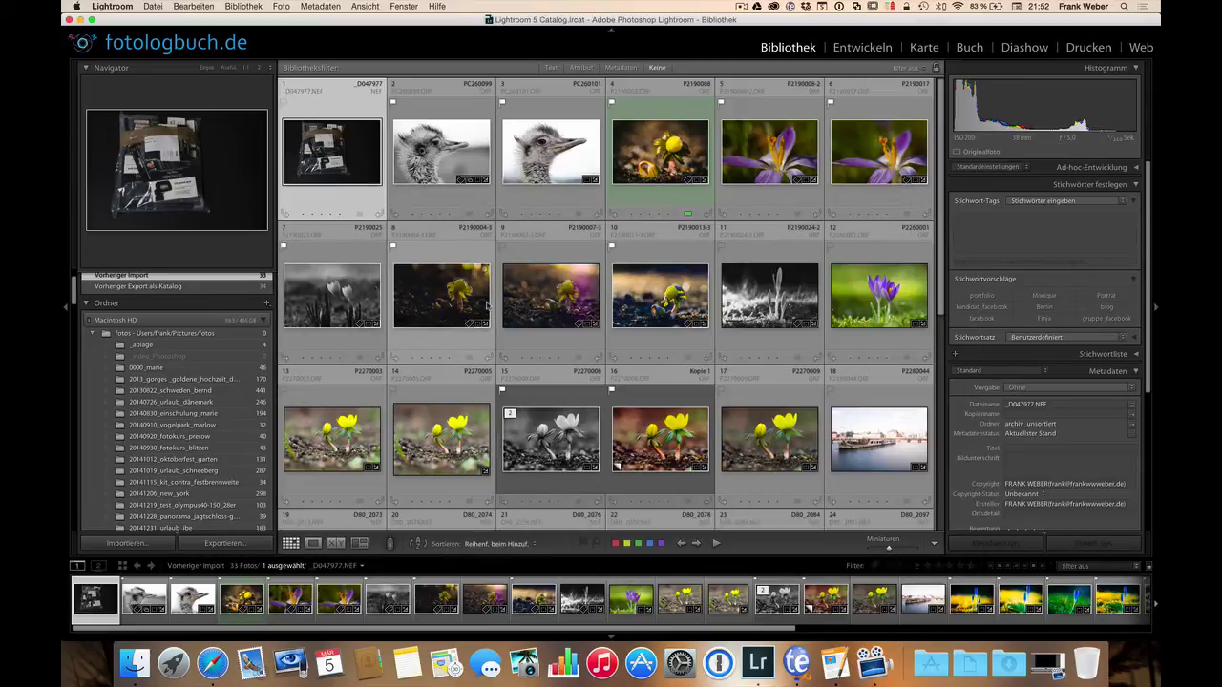
Inspect the imported edits on the ostrich, P2190024-2, D80_2084, D80_2107 and P3040002-2 photos.
scroll(152, 357, up, 3)
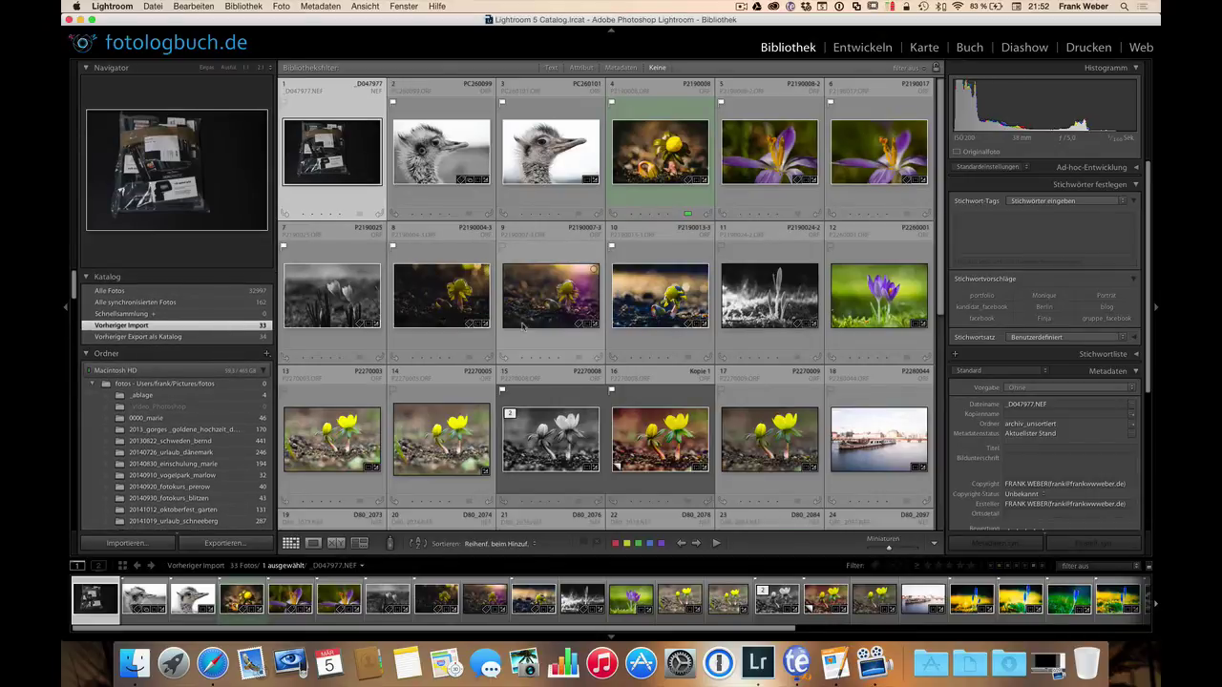
scroll(523, 327, down, 2)
scroll(523, 327, up, 2)
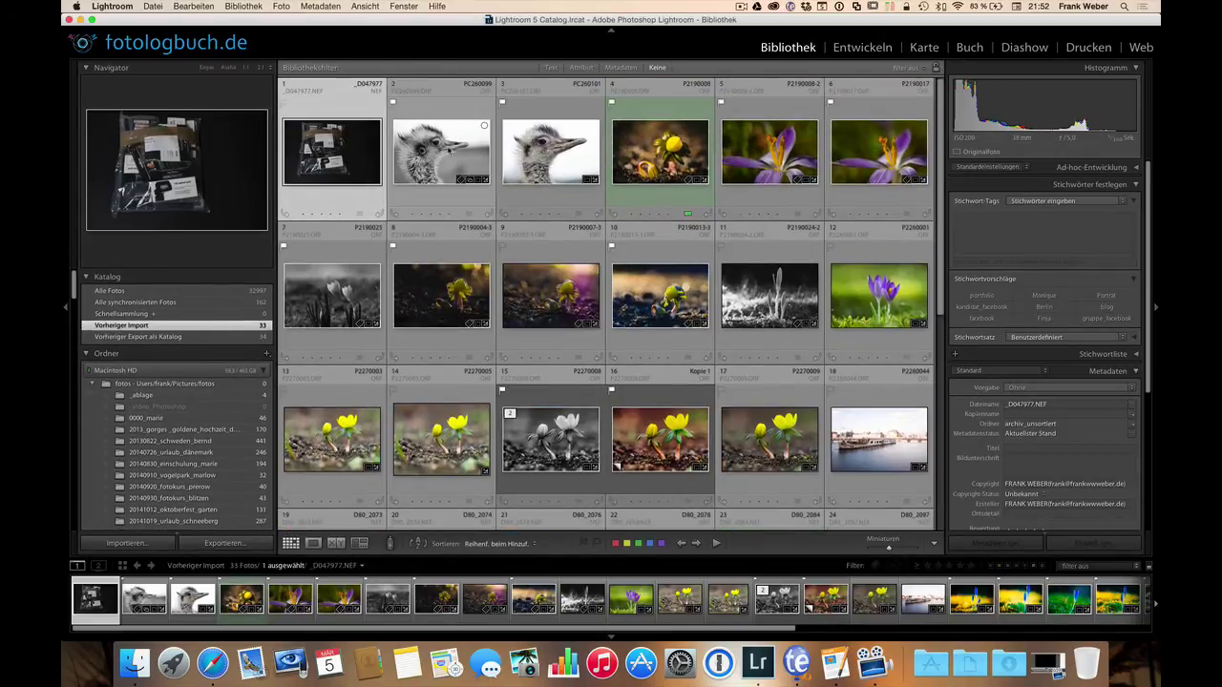
click(456, 141)
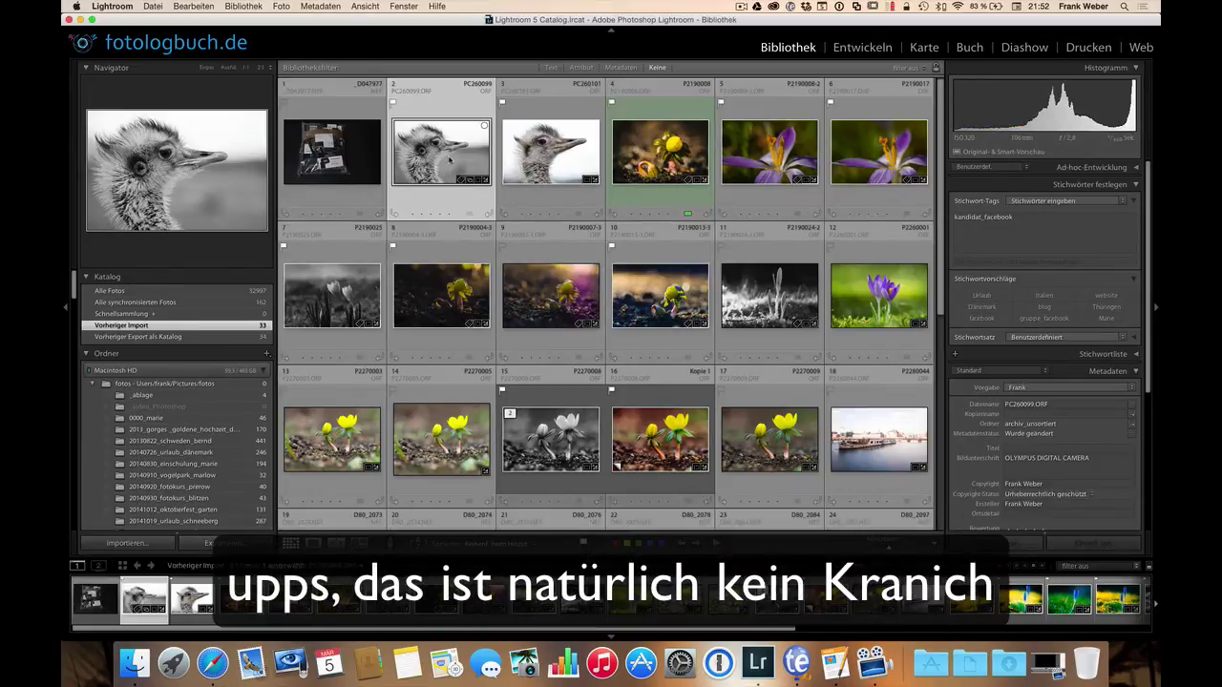
click(764, 286)
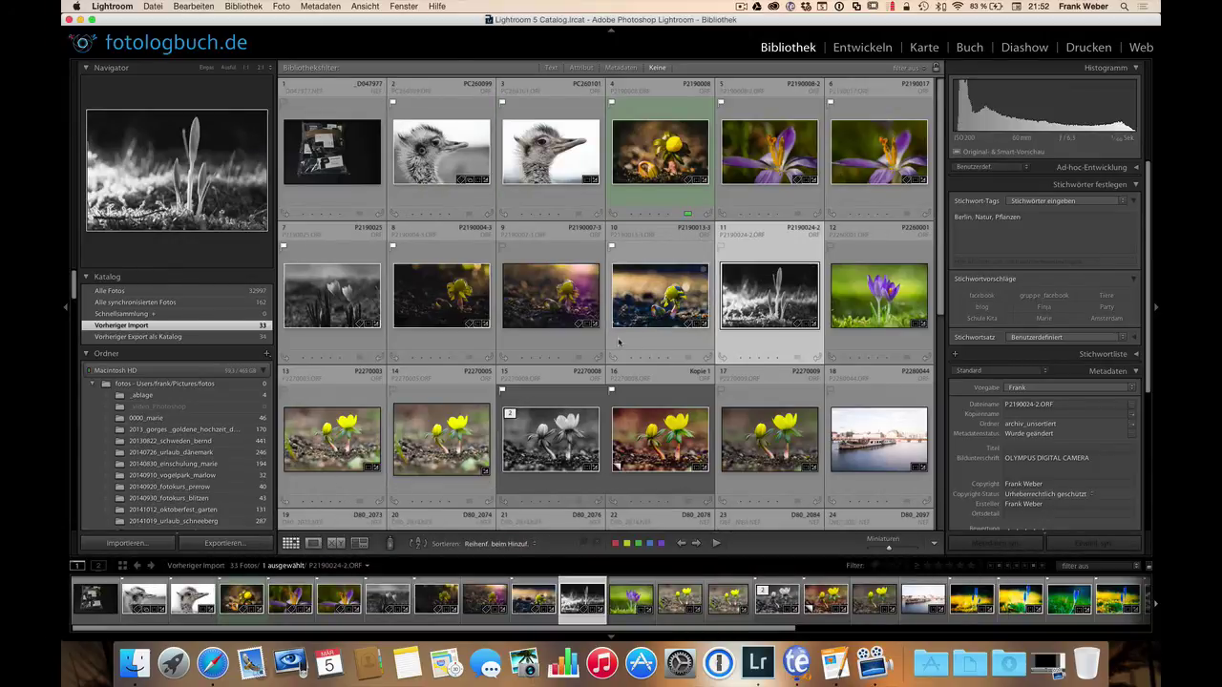
mouse_move(601, 444)
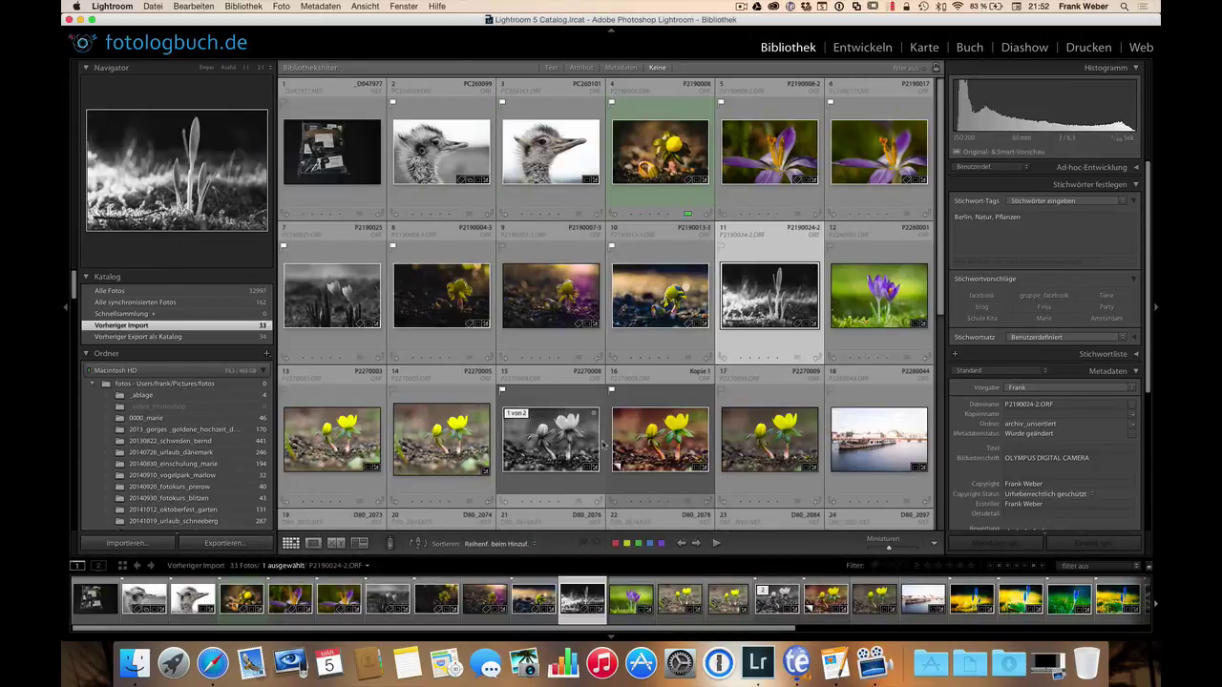
scroll(603, 445, down, 3)
scroll(668, 430, down, 2)
scroll(797, 404, down, 2)
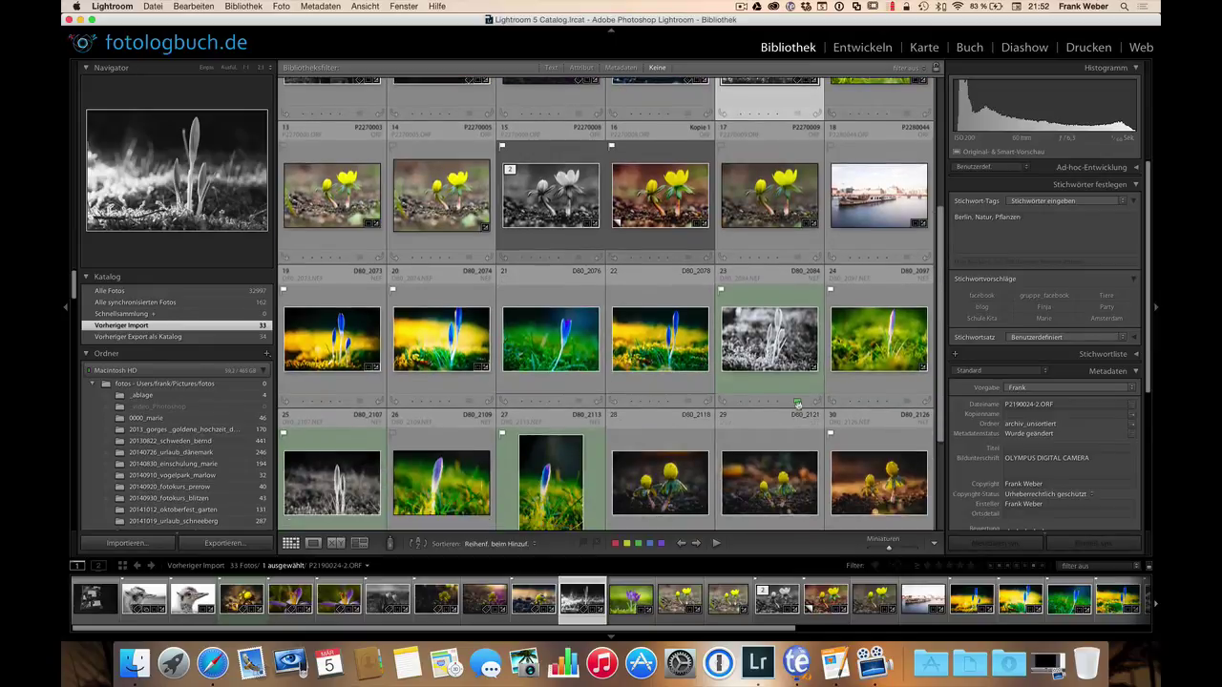
click(791, 356)
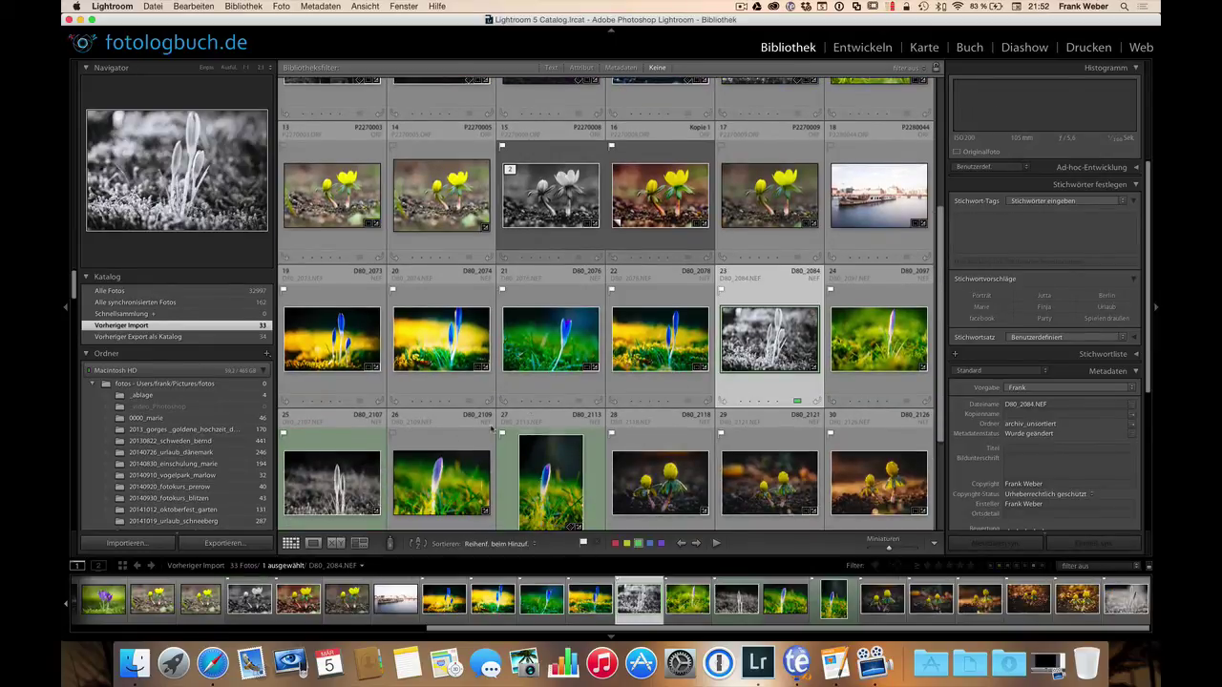
click(345, 475)
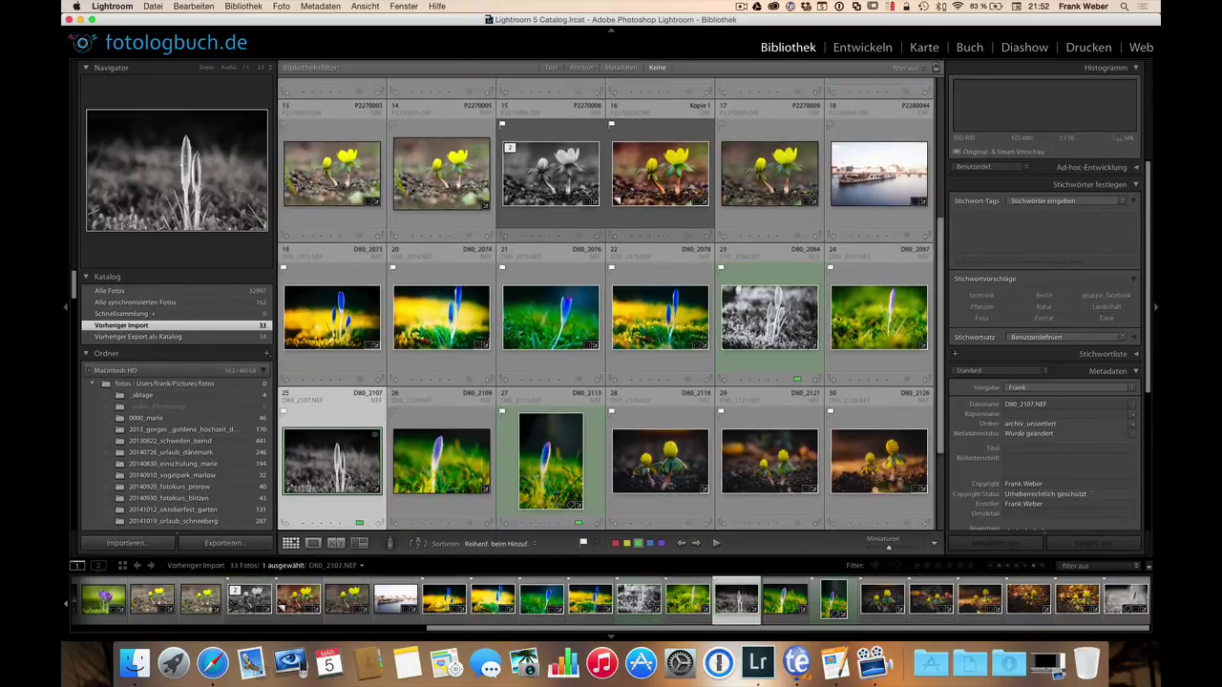
scroll(345, 474, down, 2)
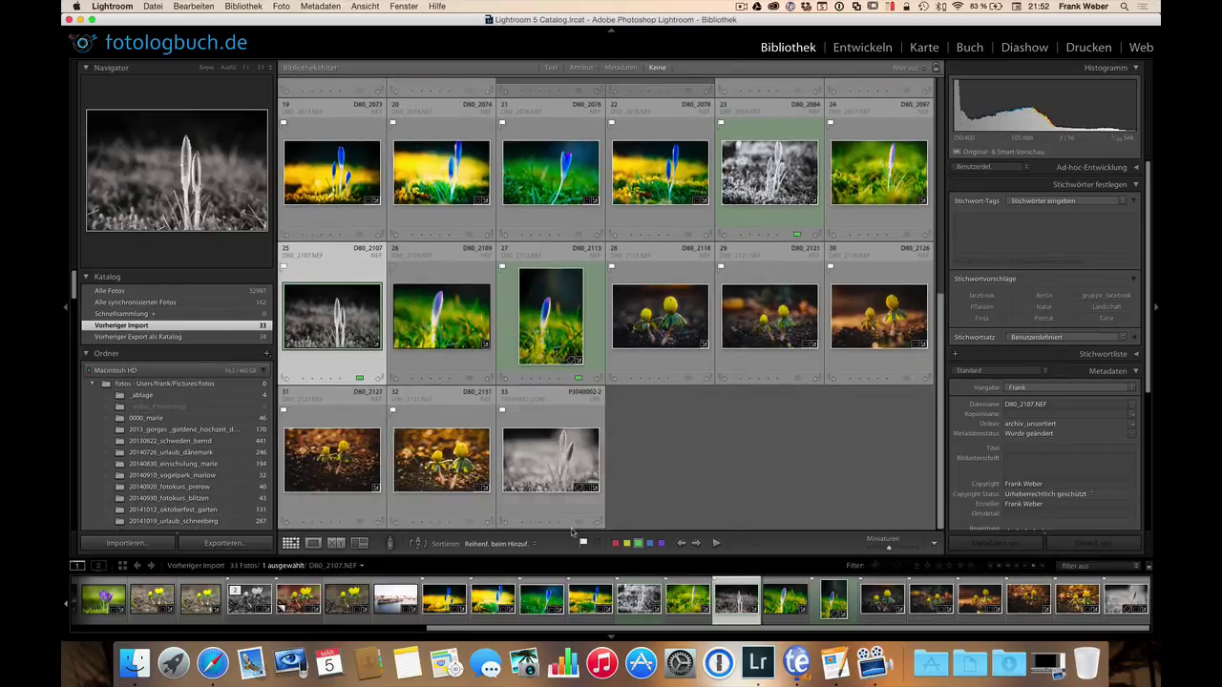
click(551, 458)
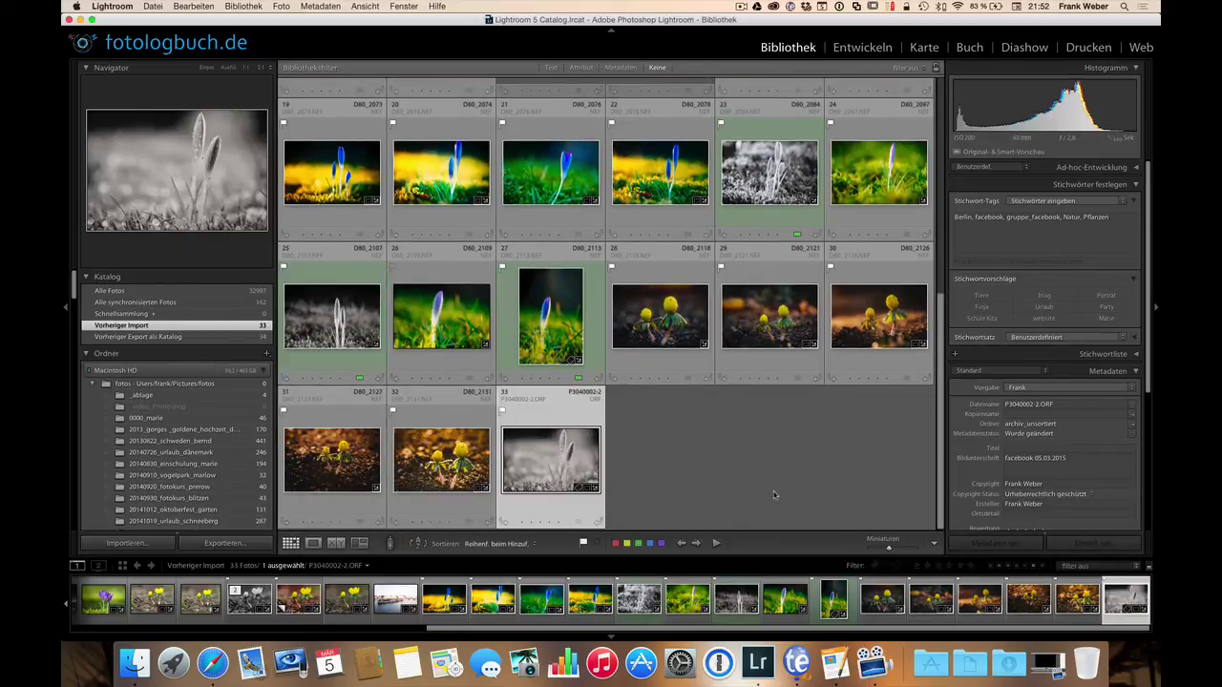